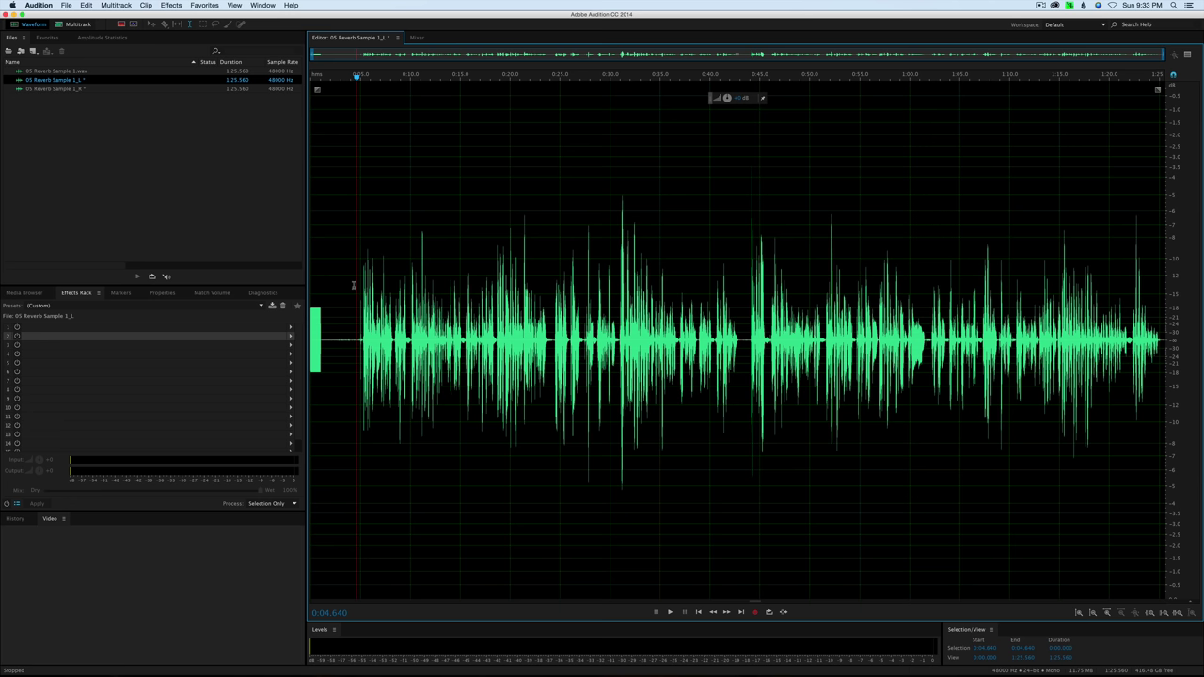
# - Play the start of the reverb sample, stop, and return the playhead to just before the speech begins
pyautogui.press('space')
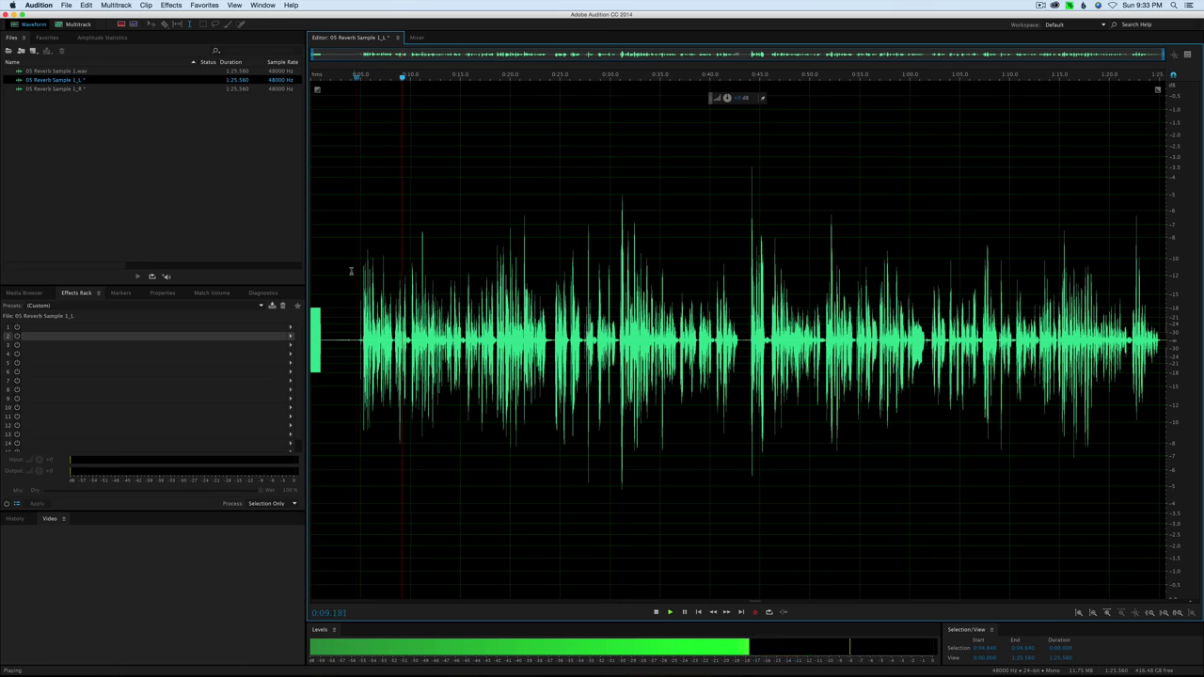
pyautogui.press('space')
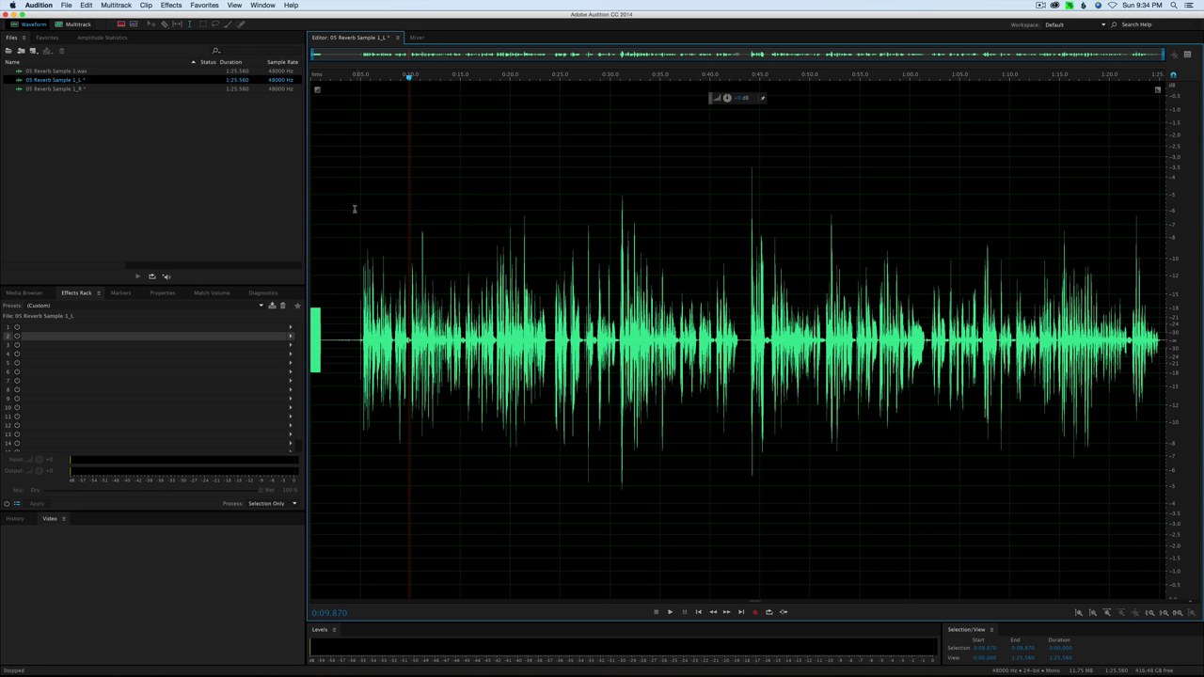
pyautogui.click(354, 209)
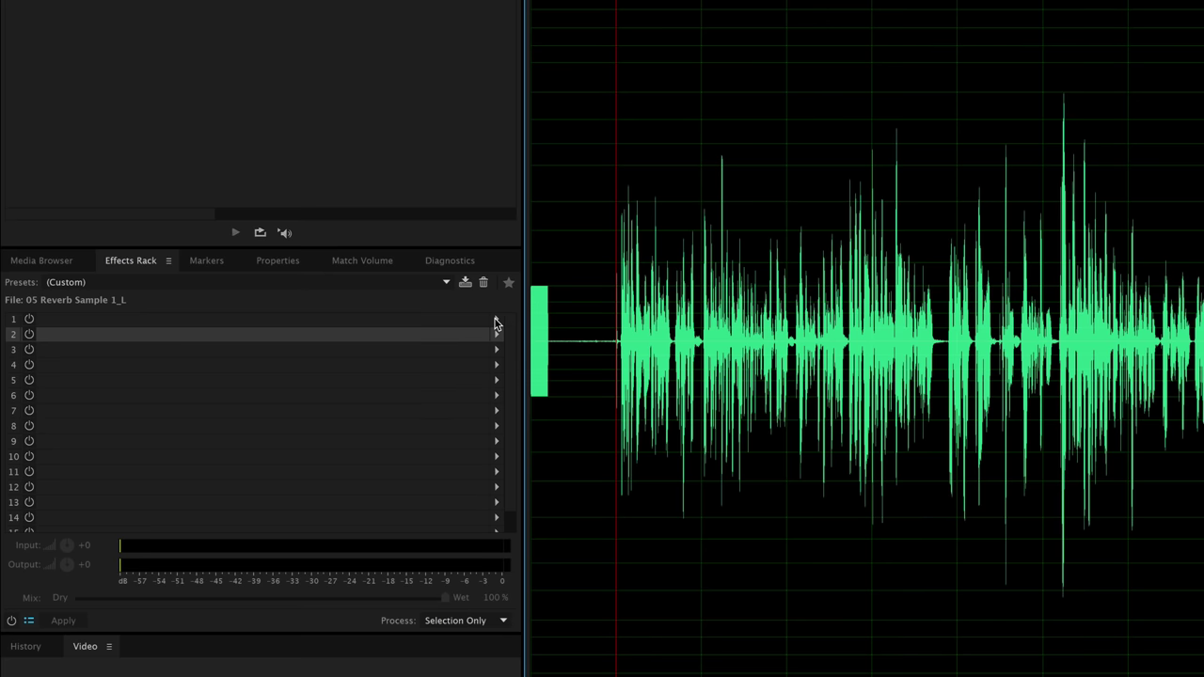
# - Add the AU effect Acon Digital DeVerberate to rack slot 1 and load its Reduce room reverb preset
pyautogui.click(288, 326)
pyautogui.moveTo(607, 553)
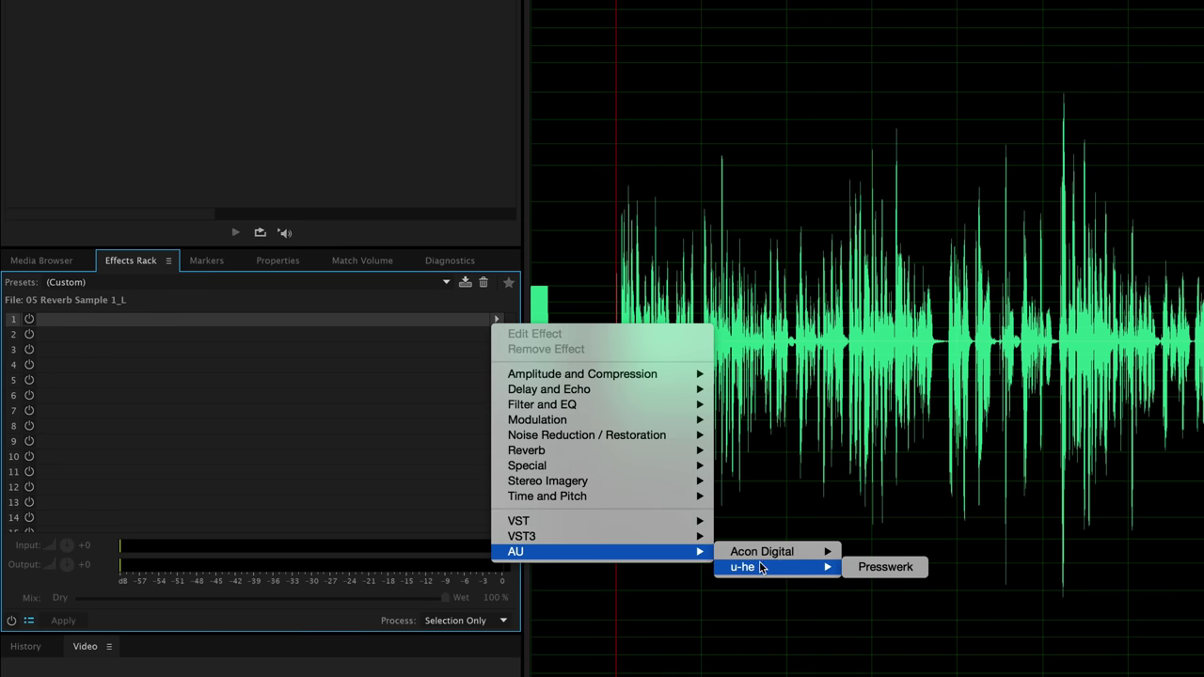
pyautogui.moveTo(798, 551)
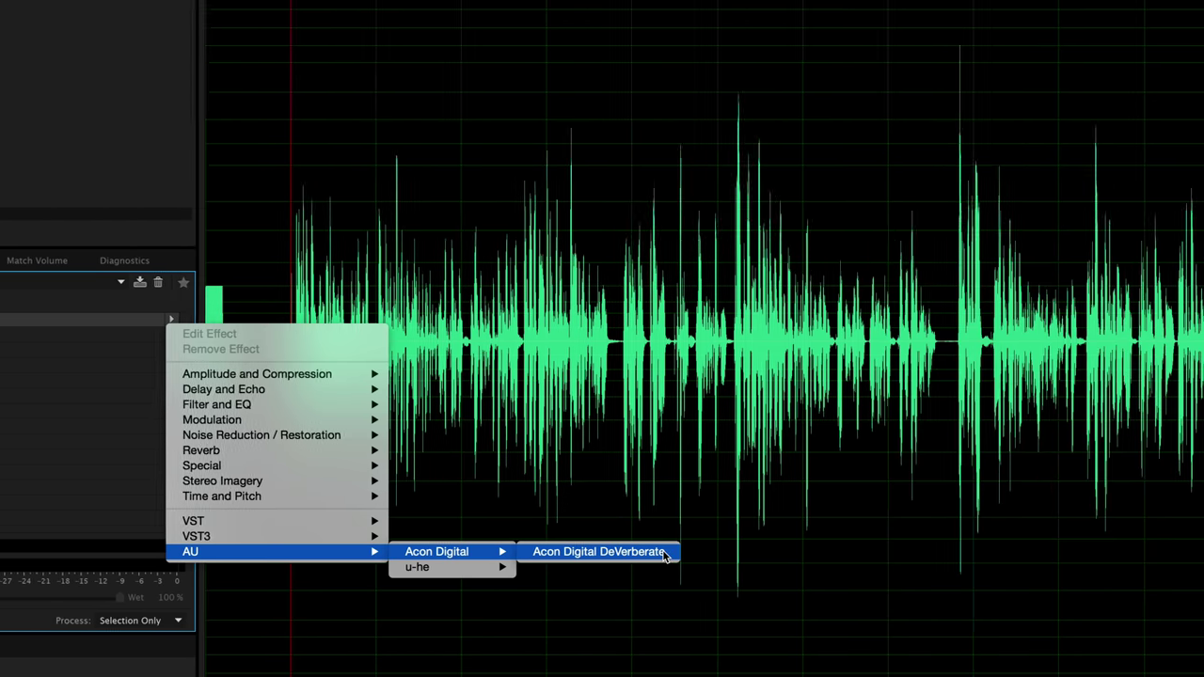
pyautogui.click(914, 552)
pyautogui.click(414, 460)
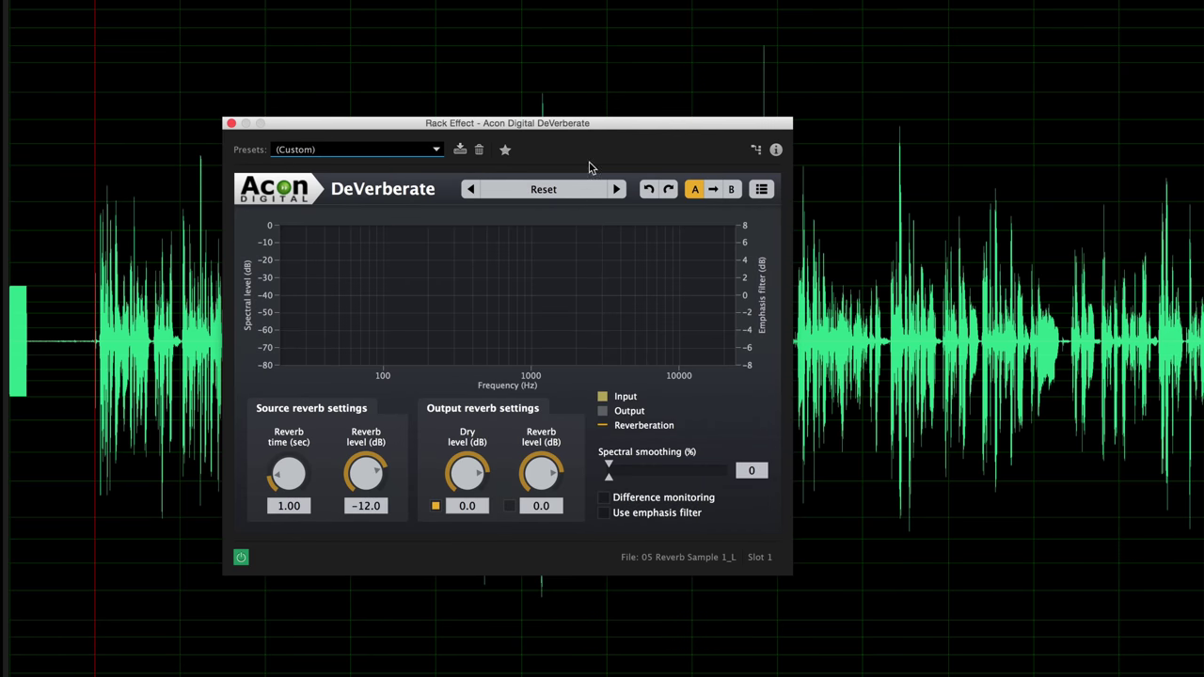
pyautogui.click(572, 192)
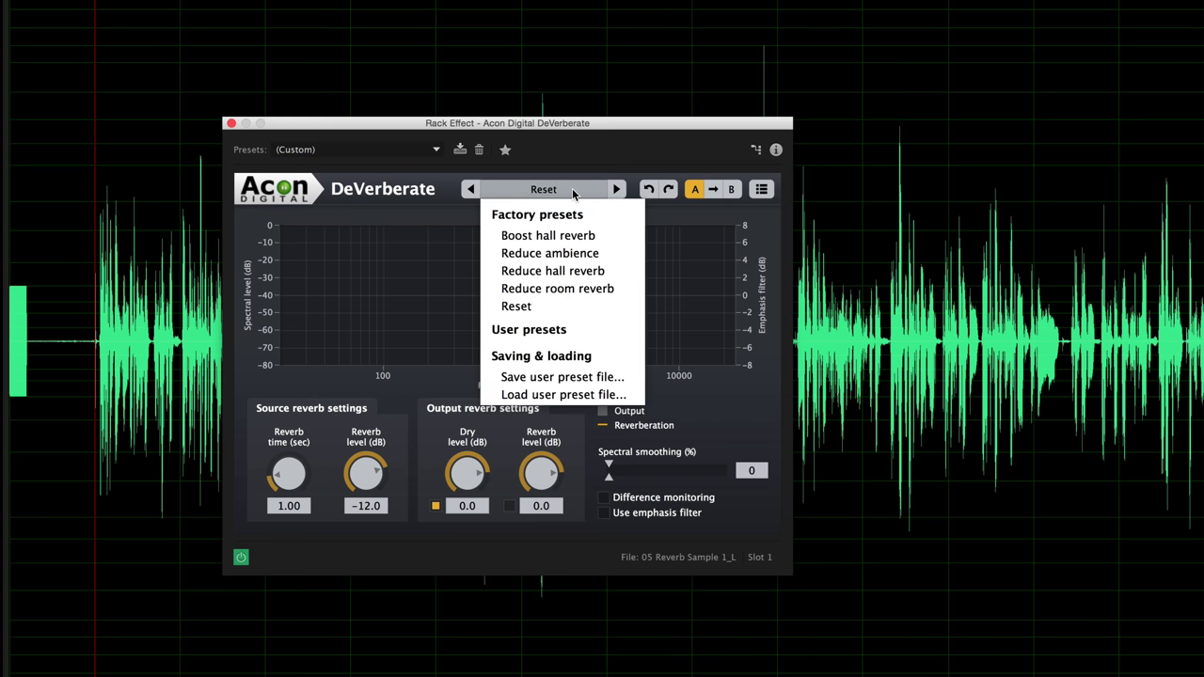
pyautogui.click(626, 289)
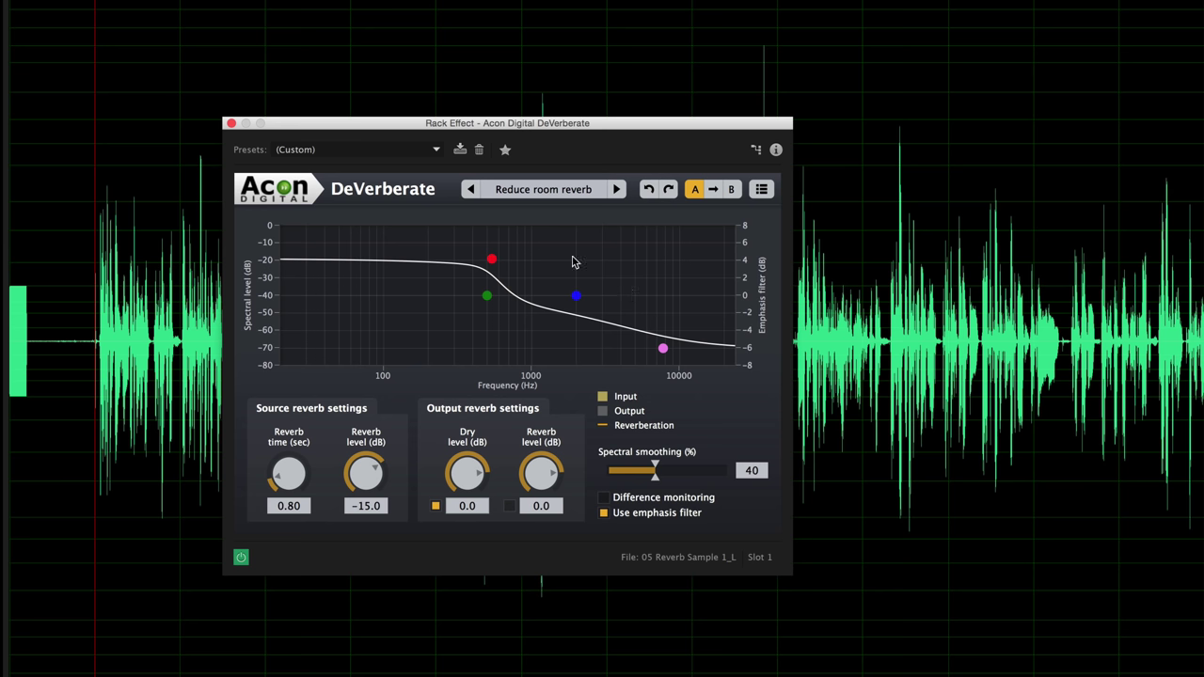
# - Play the speech with DeVerberate bypassed, switching the effect back on during playback to compare
pyautogui.click(240, 558)
pyautogui.press('space')
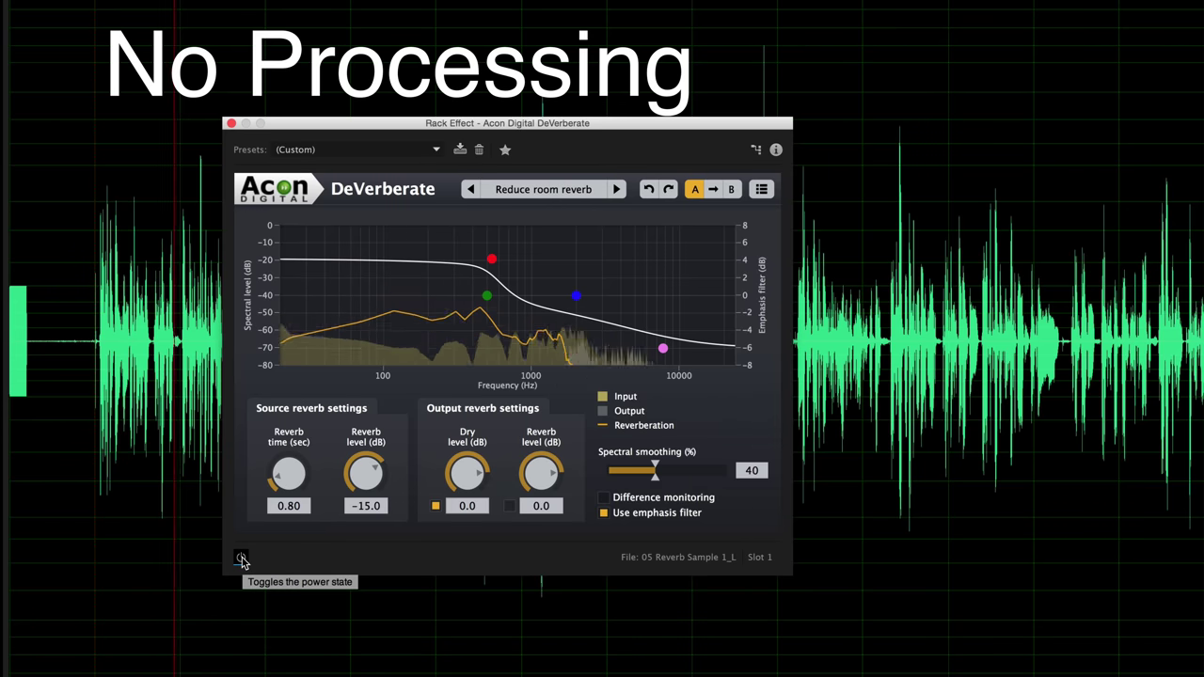
pyautogui.click(241, 559)
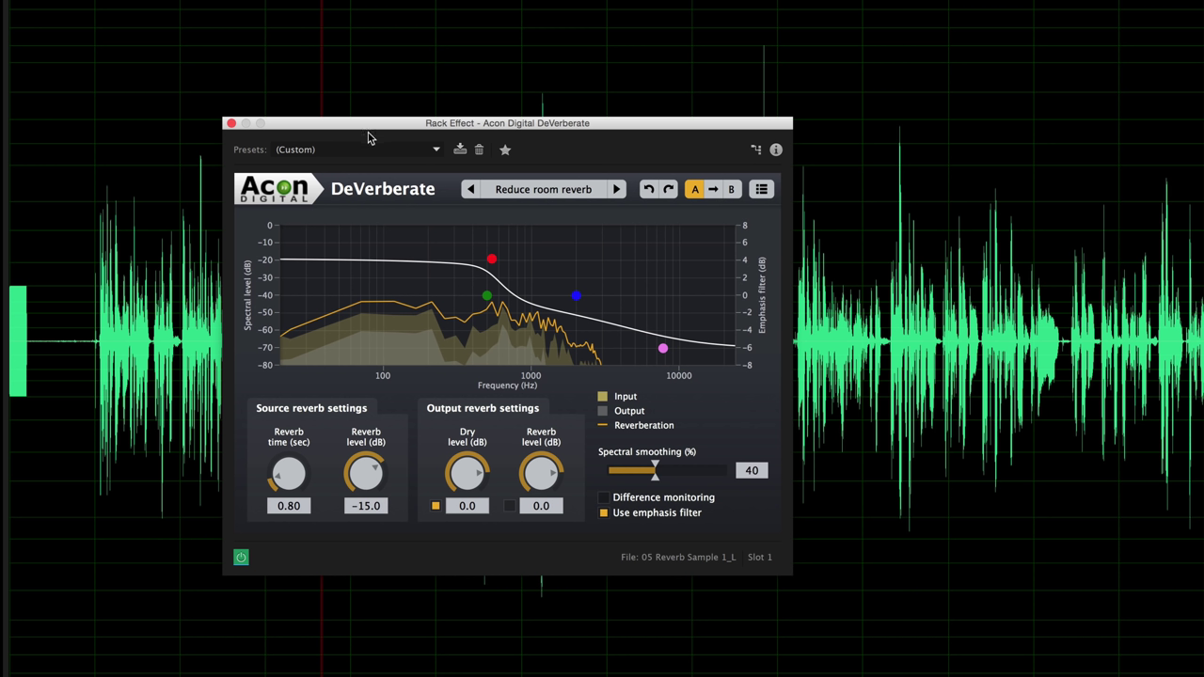
# - Set DeVerberate's spectral smoothing to 0% and disable the emphasis filter, returning the playhead to just before the speech
pyautogui.moveTo(656, 476); pyautogui.dragTo(607, 480)
pyautogui.click(603, 513)
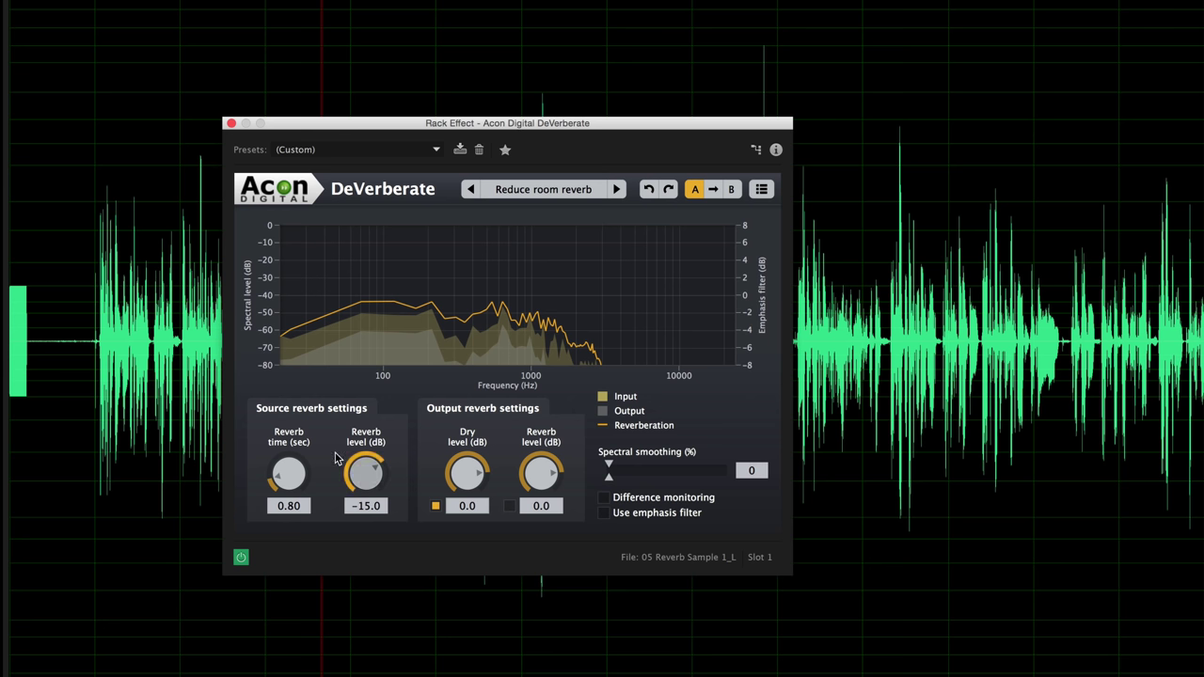
pyautogui.click(83, 301)
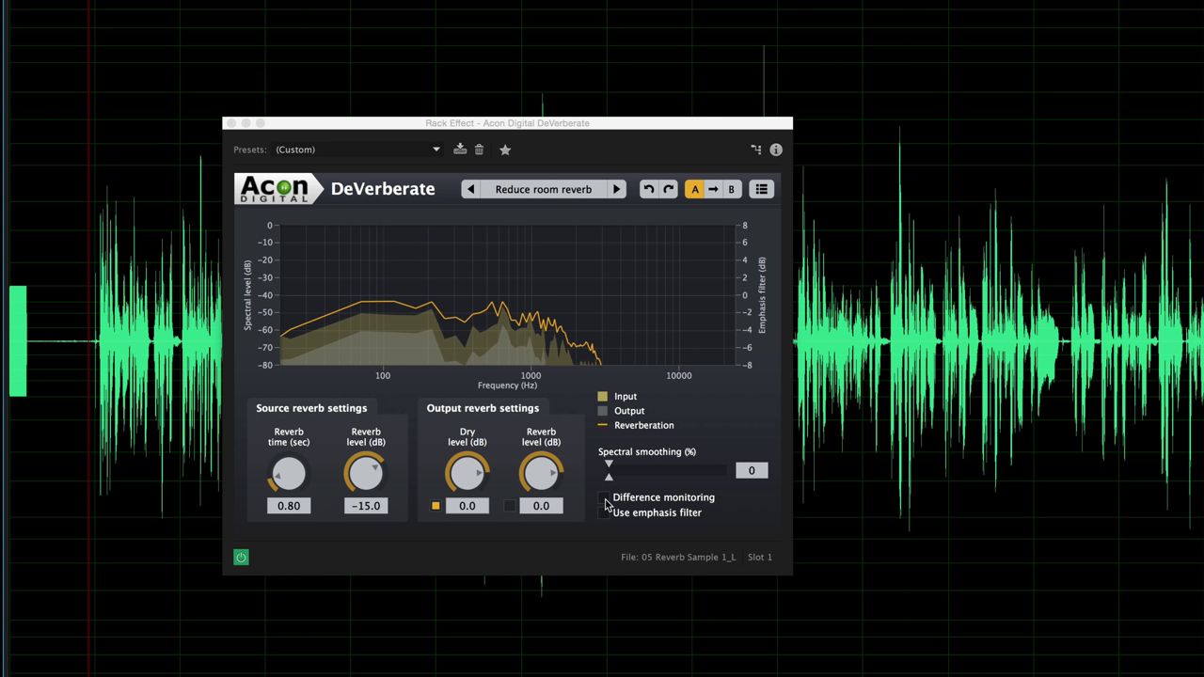
# - Tune the source reverb time to 0.24 seconds while listening with difference monitoring on, and turn the monitoring off when done
pyautogui.click(605, 500)
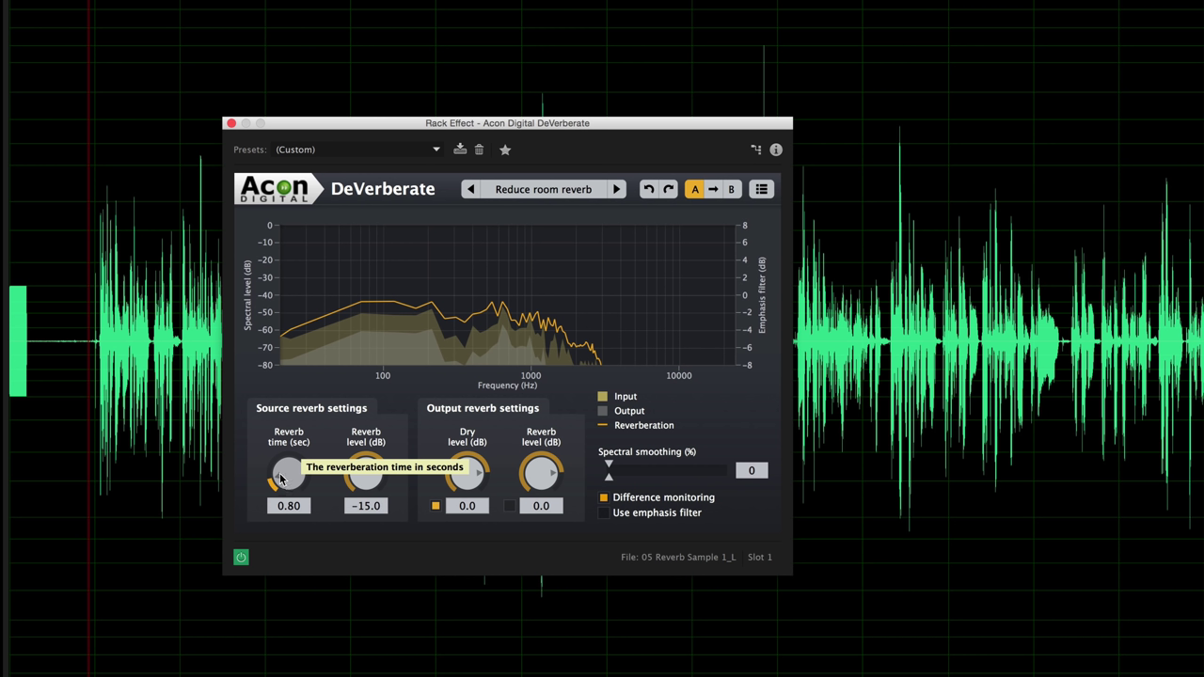
pyautogui.moveTo(279, 477); pyautogui.dragTo(291, 490)
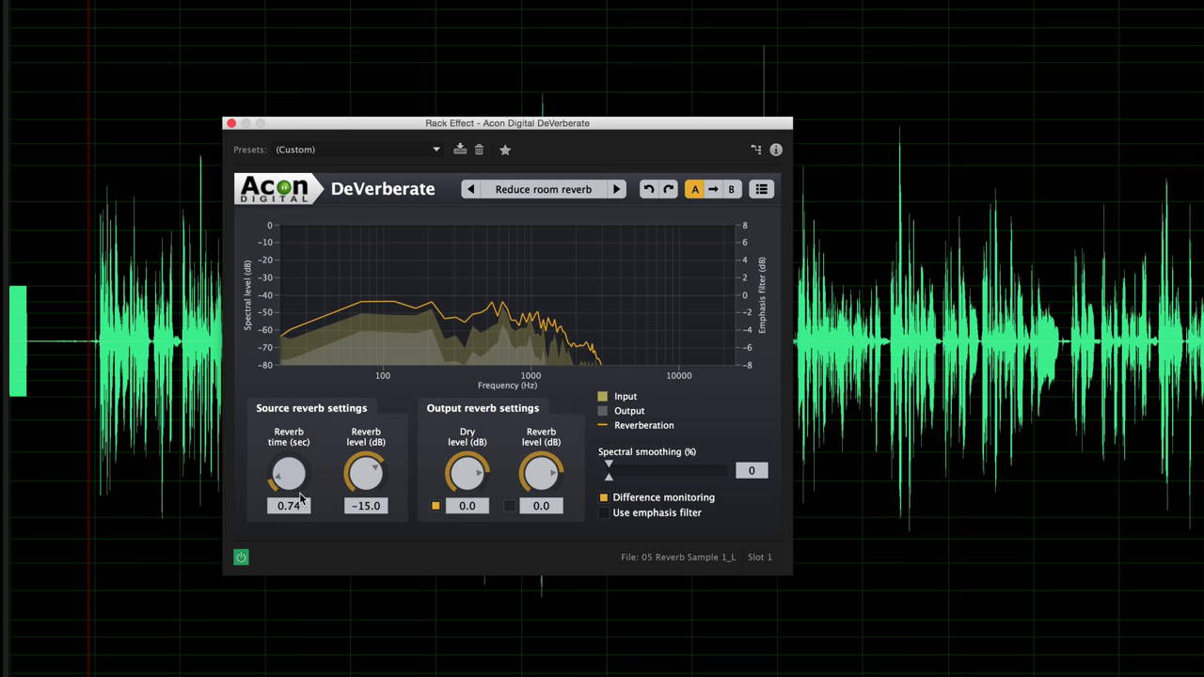
pyautogui.moveTo(287, 477); pyautogui.dragTo(286, 493)
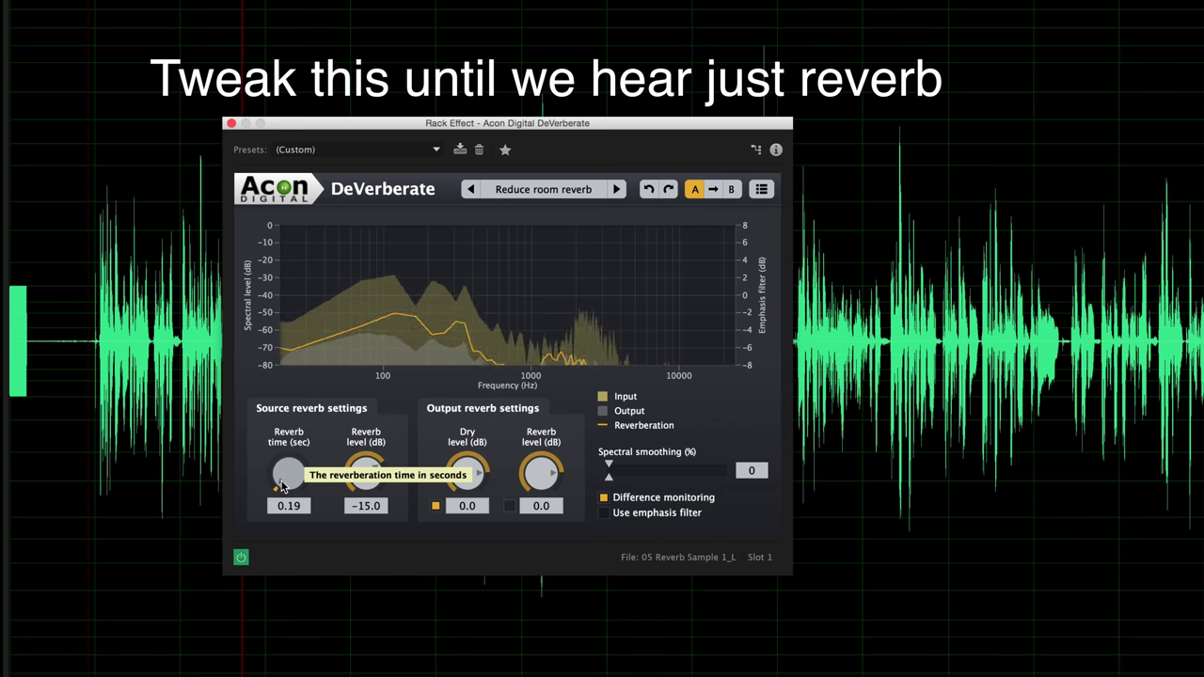
pyautogui.moveTo(281, 484); pyautogui.dragTo(281, 482)
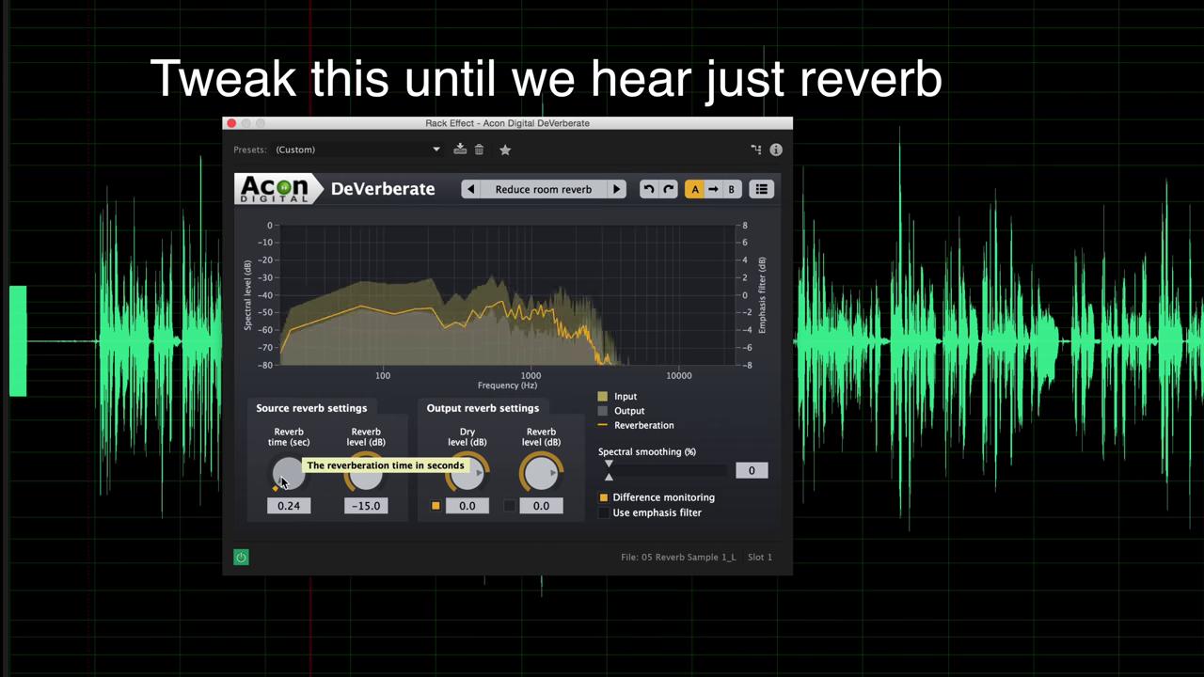
pyautogui.click(602, 498)
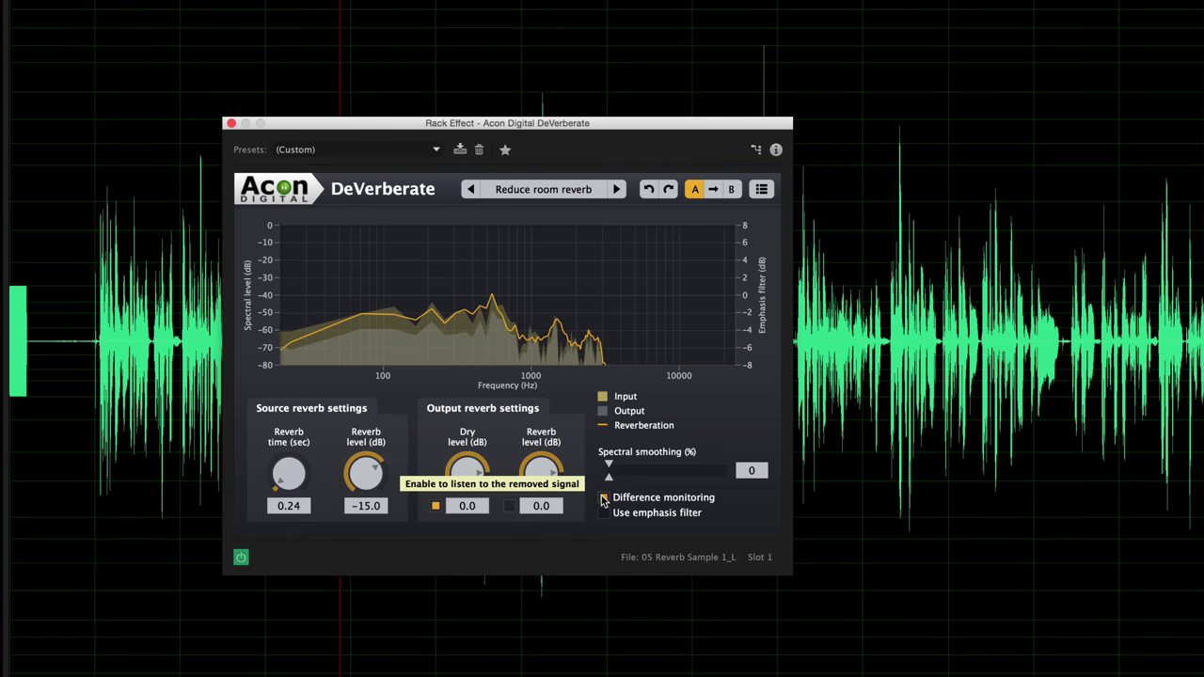
# - Audition the speech from its start and adjust the source reverb level to about -15.7 dB
pyautogui.click(81, 184)
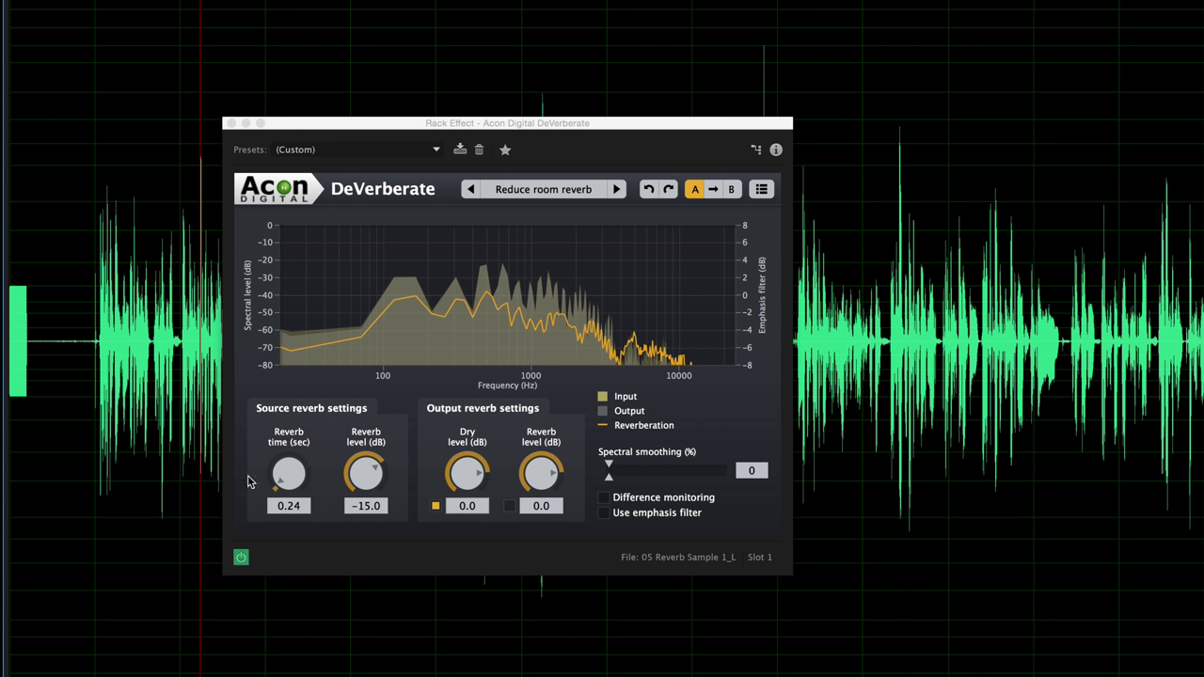
pyautogui.click(92, 254)
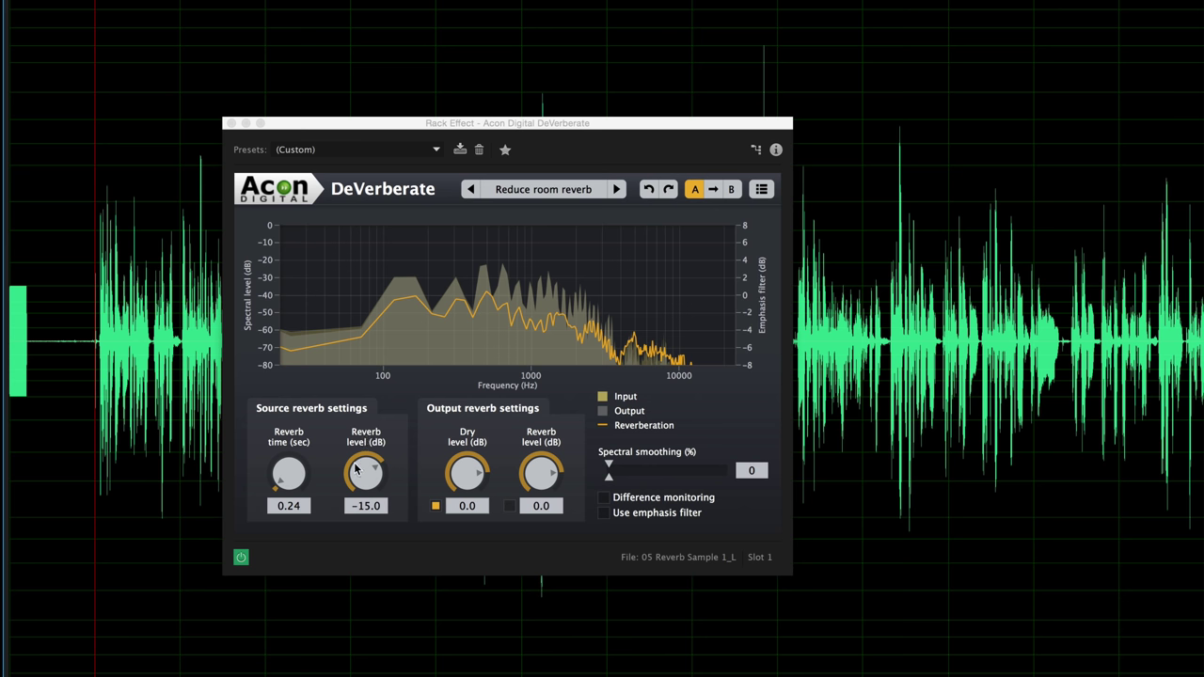
pyautogui.moveTo(355, 467); pyautogui.dragTo(361, 503)
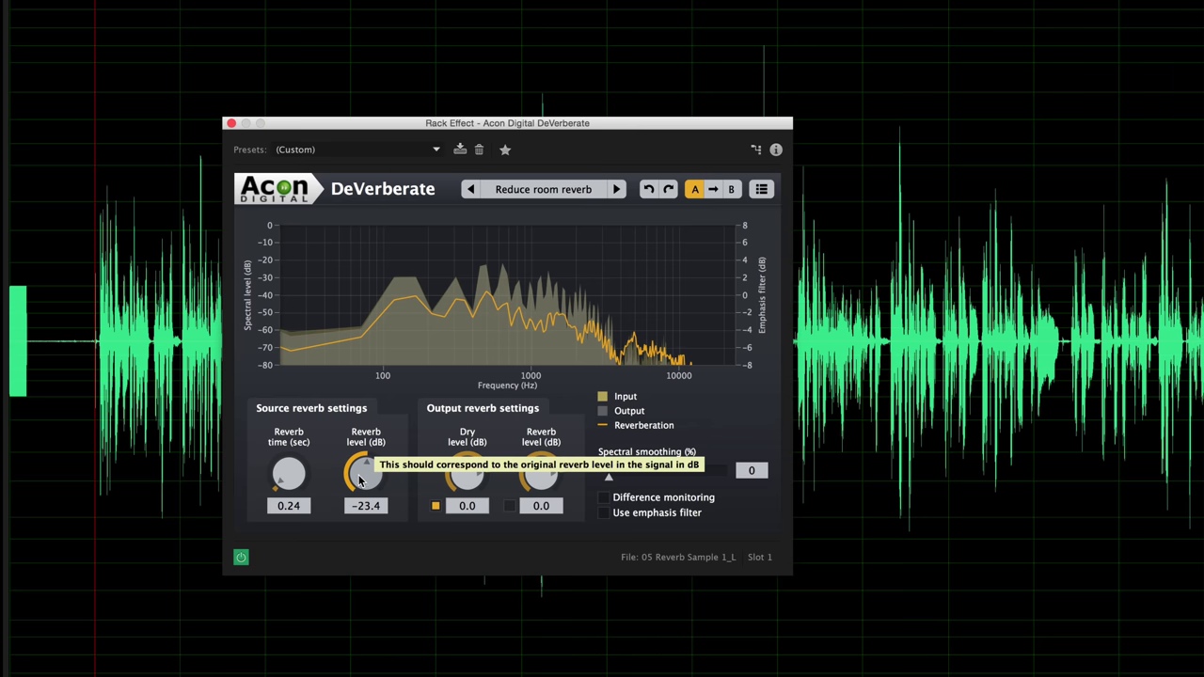
pyautogui.moveTo(358, 479); pyautogui.dragTo(351, 449)
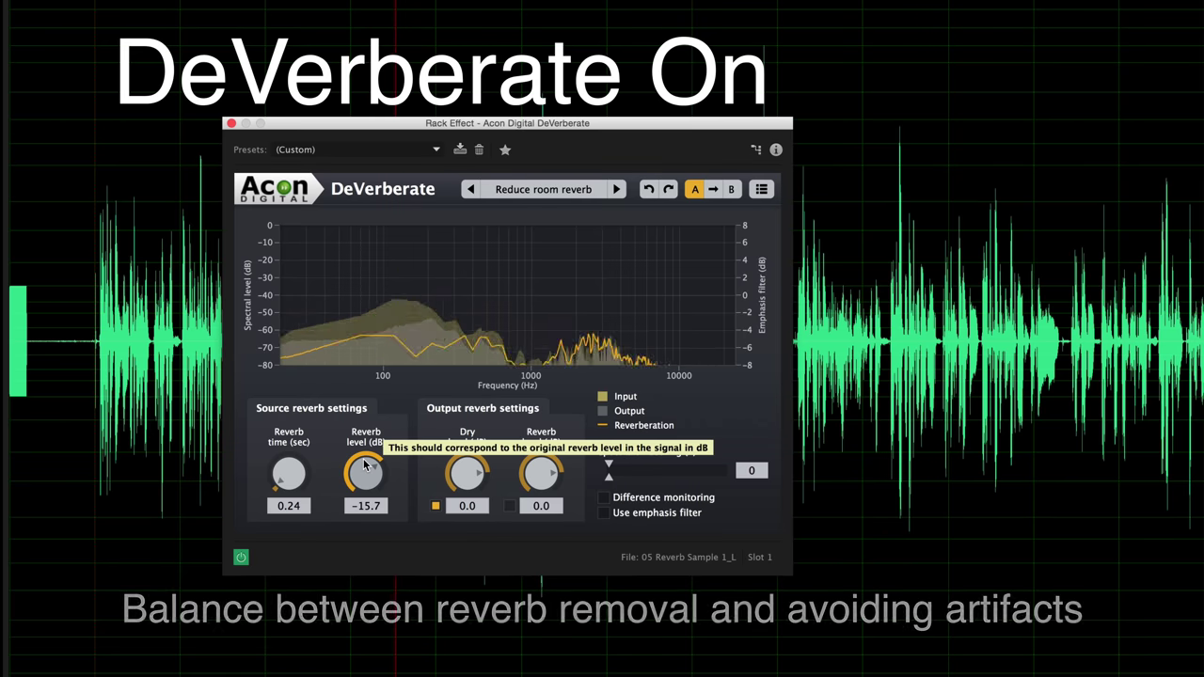
# - Replay from just before the speech and raise DeVerberate's spectral smoothing to 85%
pyautogui.click(87, 220)
pyautogui.click(83, 218)
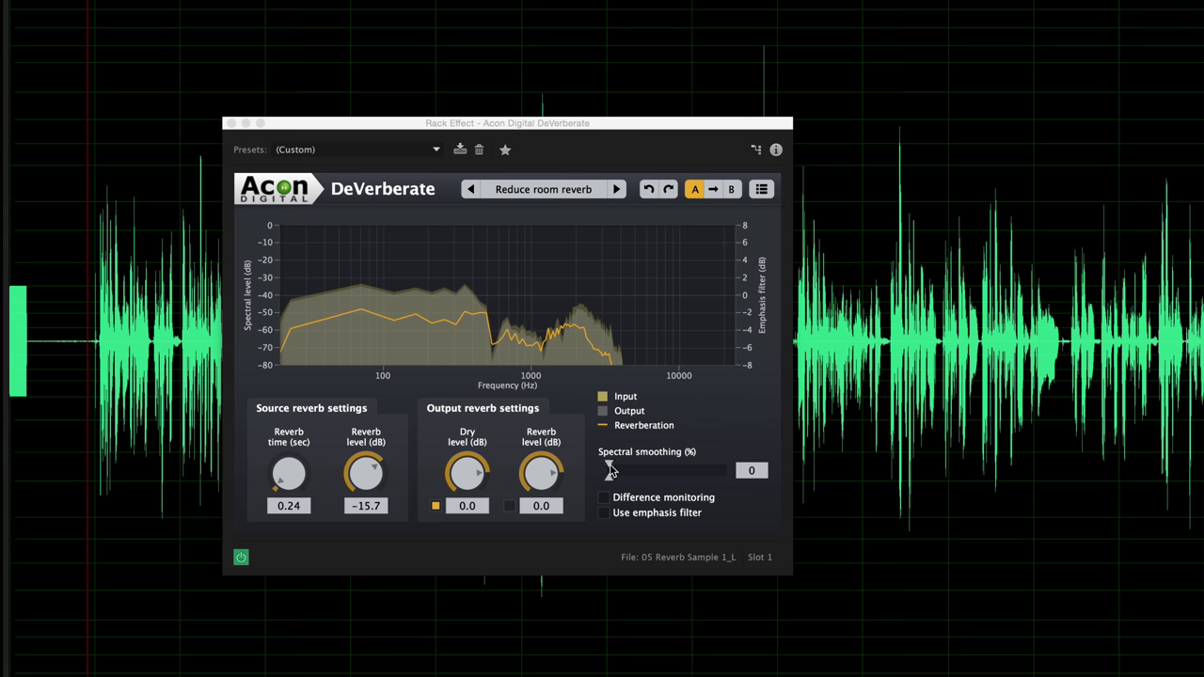
pyautogui.moveTo(608, 470); pyautogui.dragTo(612, 470)
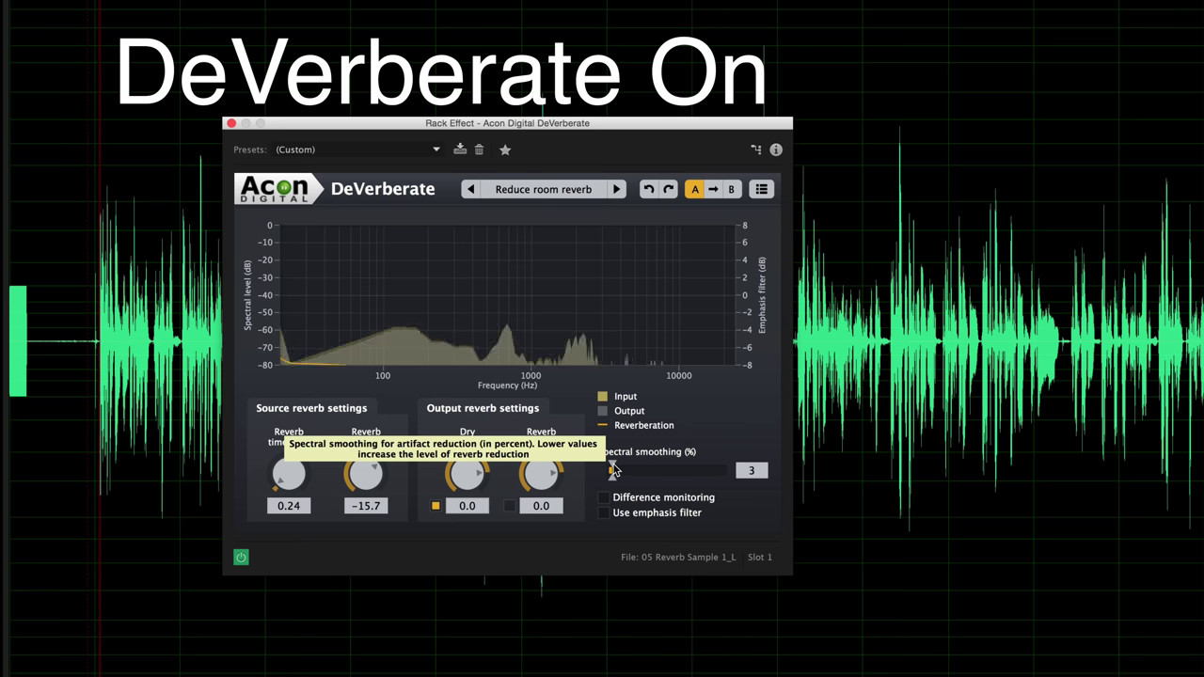
pyautogui.moveTo(612, 471); pyautogui.dragTo(707, 468)
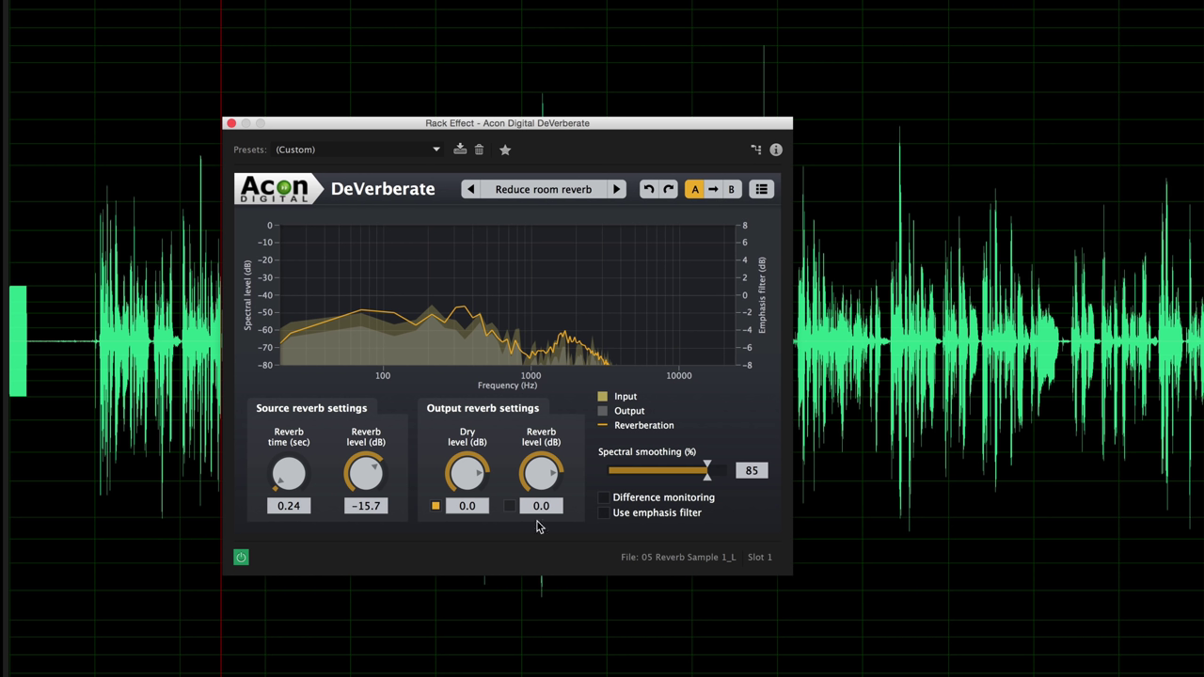
# - Briefly enable the emphasis filter to view its curve, turn it off again, and close the DeVerberate window
pyautogui.click(604, 514)
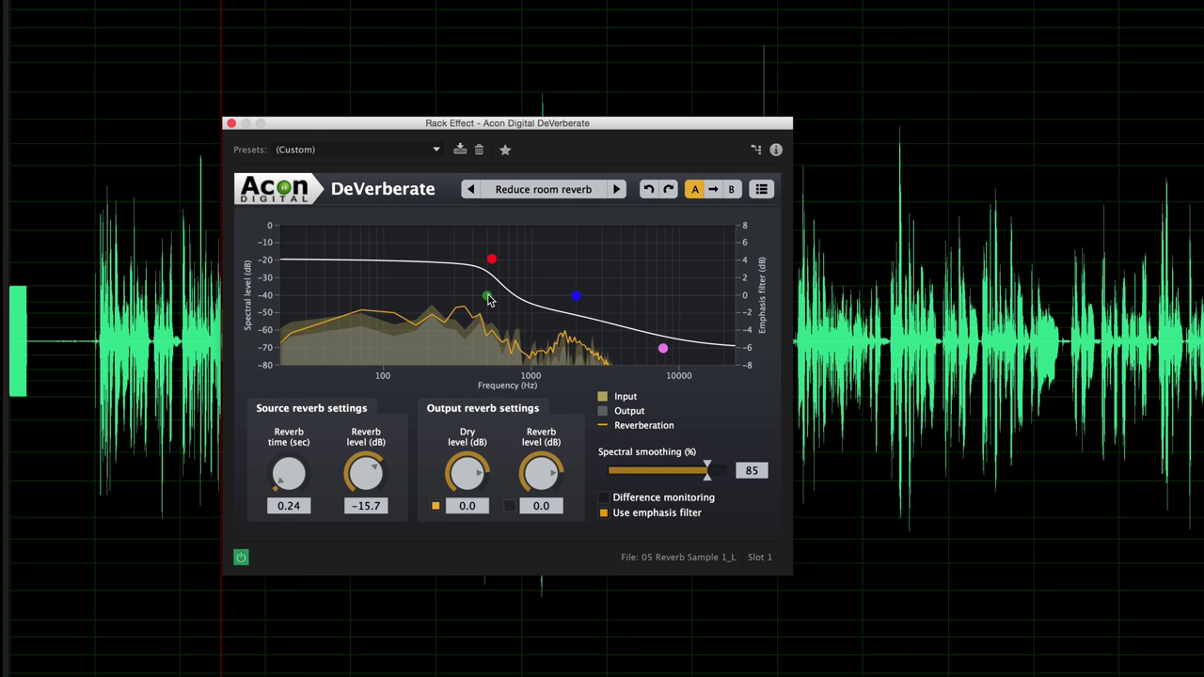
pyautogui.click(602, 513)
pyautogui.moveTo(395, 130); pyautogui.dragTo(539, 155)
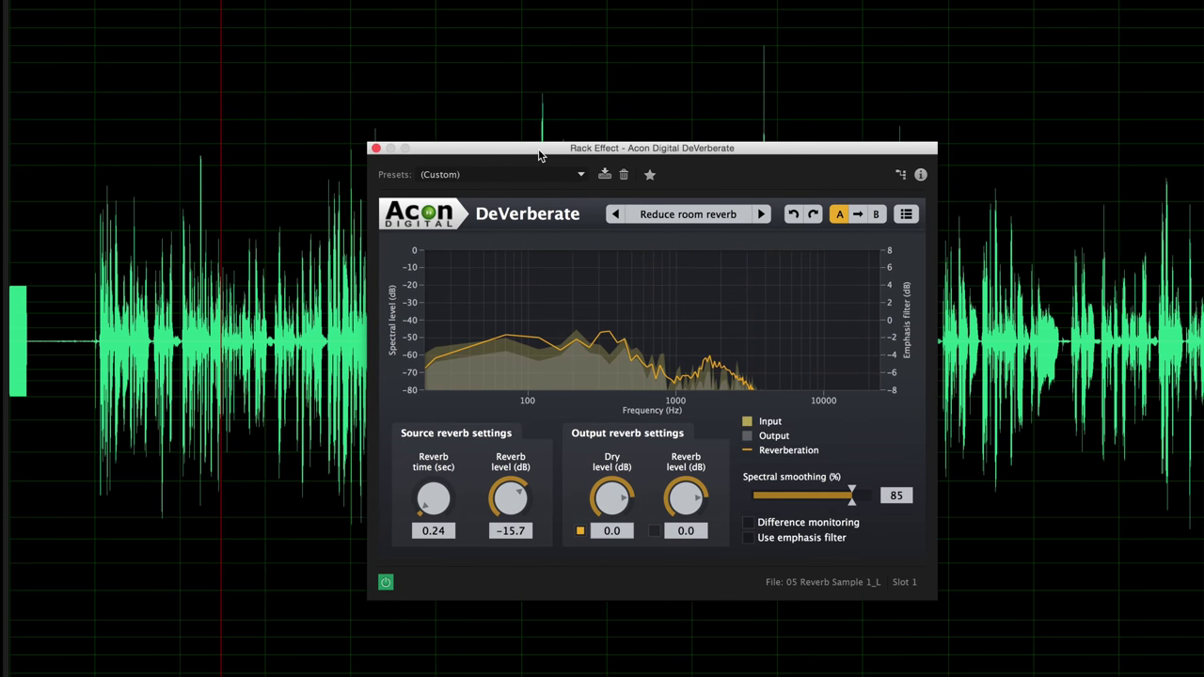
pyautogui.click(375, 149)
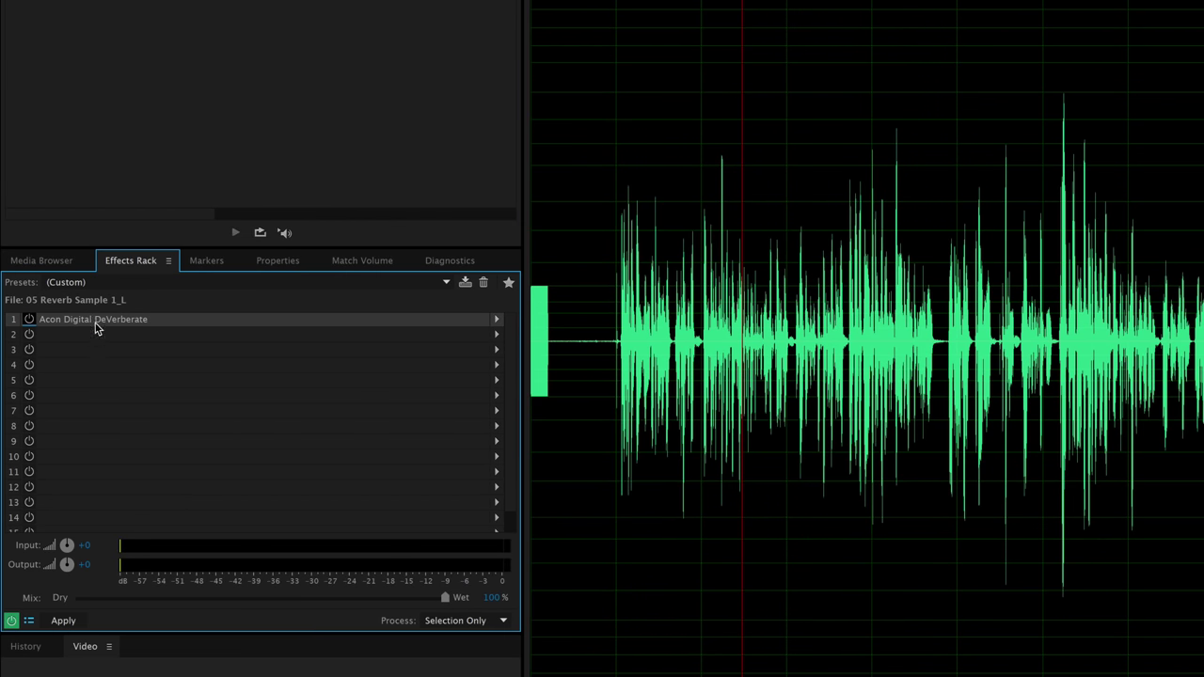
# - Add the Plugin Alliance VST effect SPL De-Verb to rack slot 2 and move its window clear of the speech's opening
pyautogui.click(496, 334)
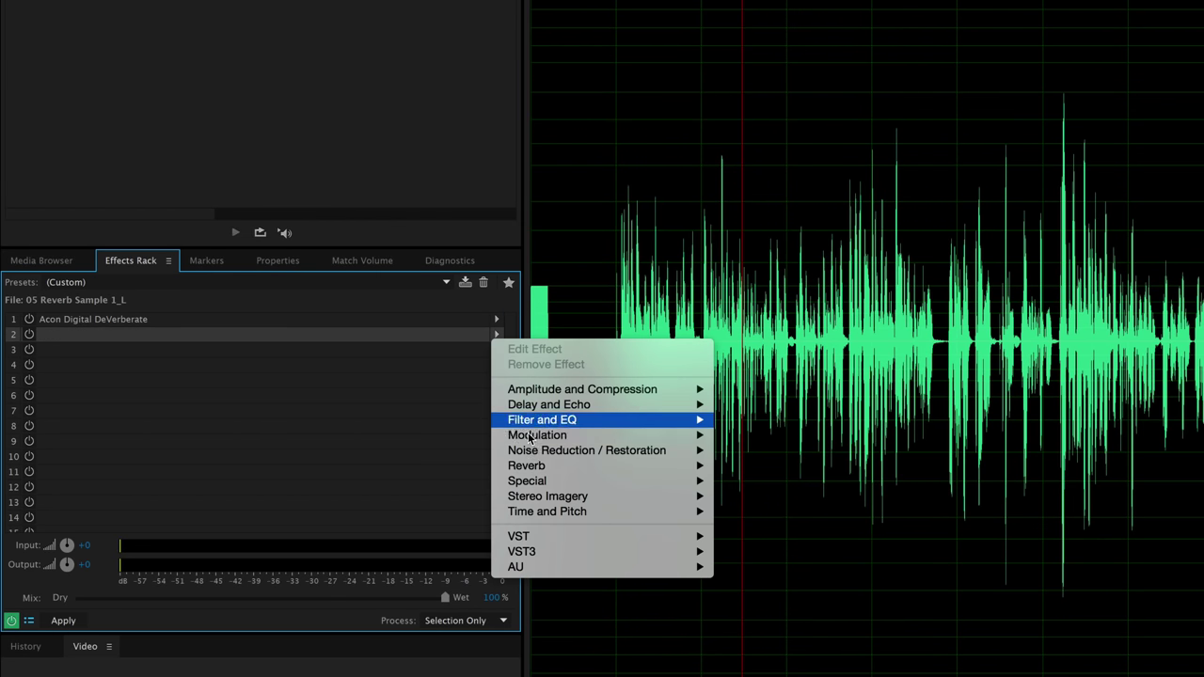
pyautogui.moveTo(594, 535)
pyautogui.moveTo(771, 538)
pyautogui.moveTo(884, 551)
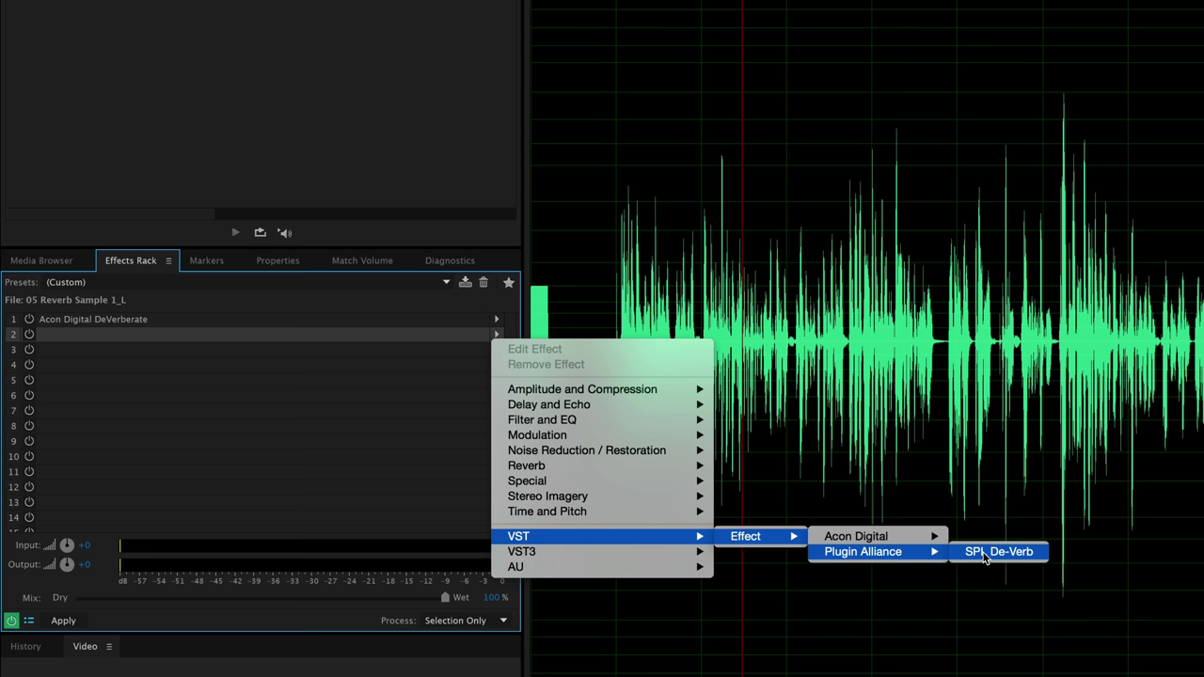
pyautogui.click(1031, 554)
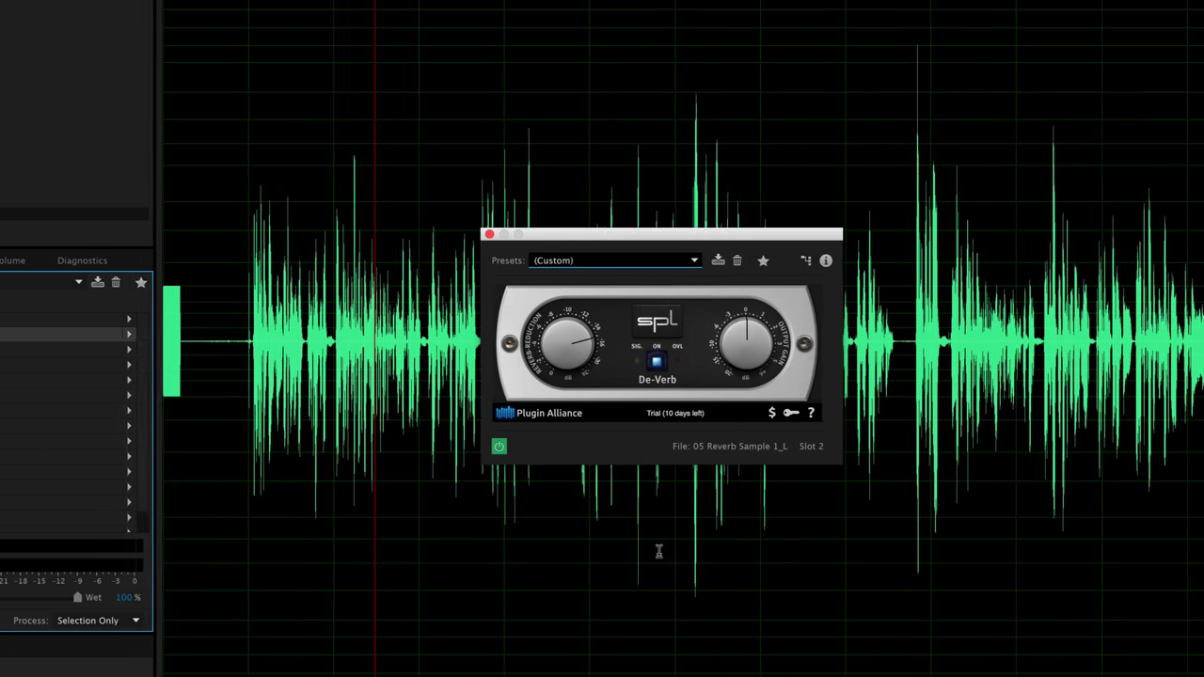
pyautogui.moveTo(448, 239); pyautogui.dragTo(649, 224)
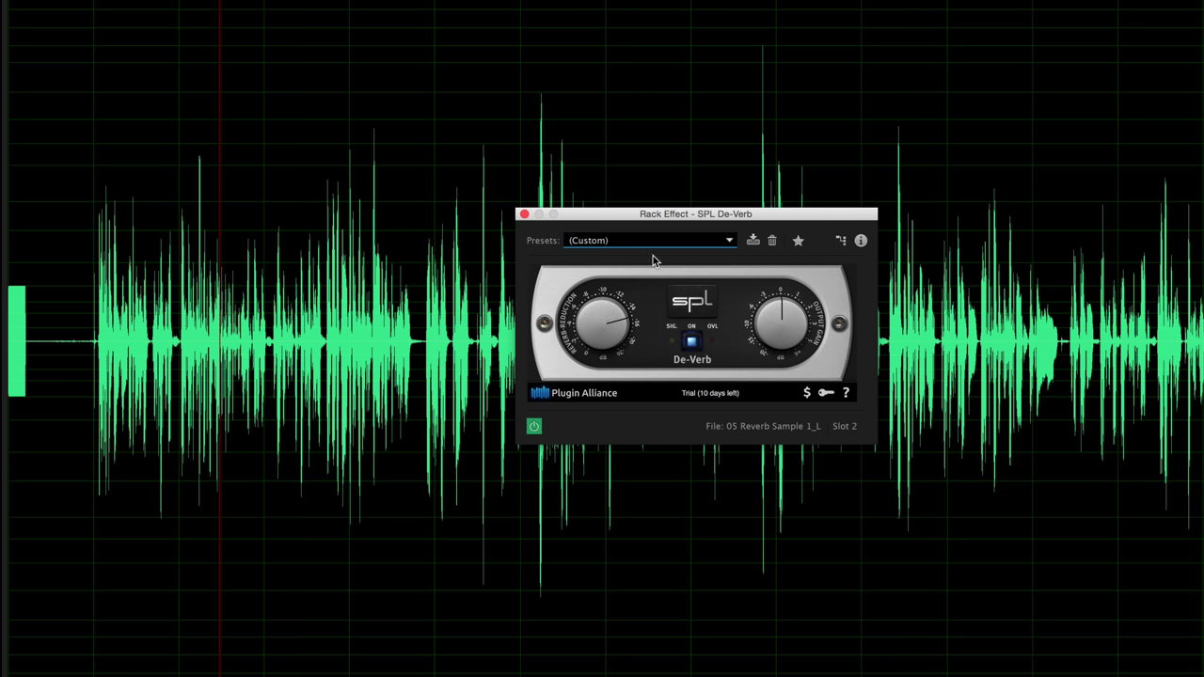
# - Load the Less Room - more direct preset in SPL De-Verb and return the playhead to just before the speech
pyautogui.click(725, 240)
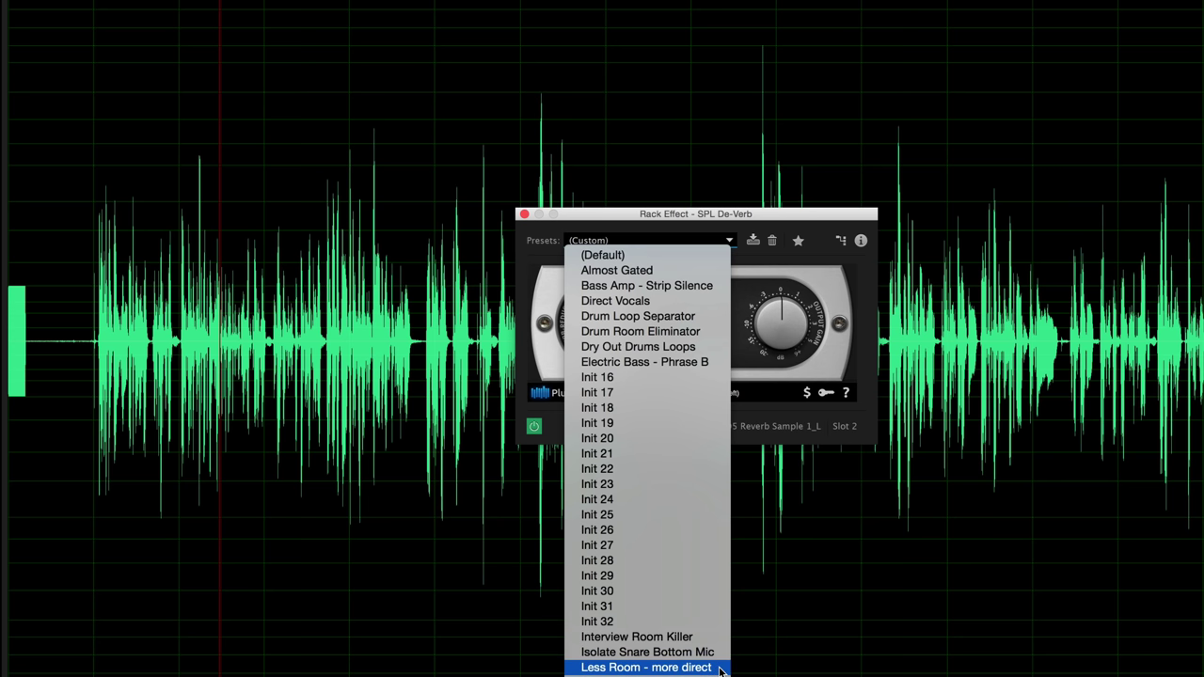
pyautogui.click(656, 667)
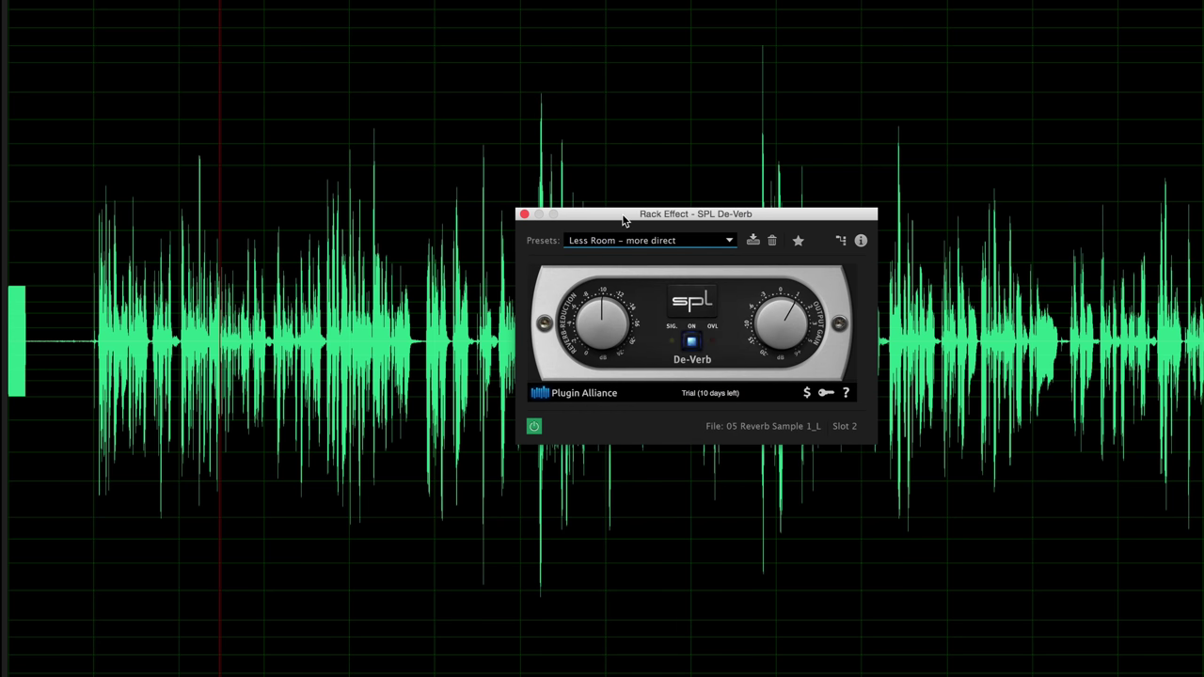
pyautogui.moveTo(624, 222); pyautogui.dragTo(560, 253)
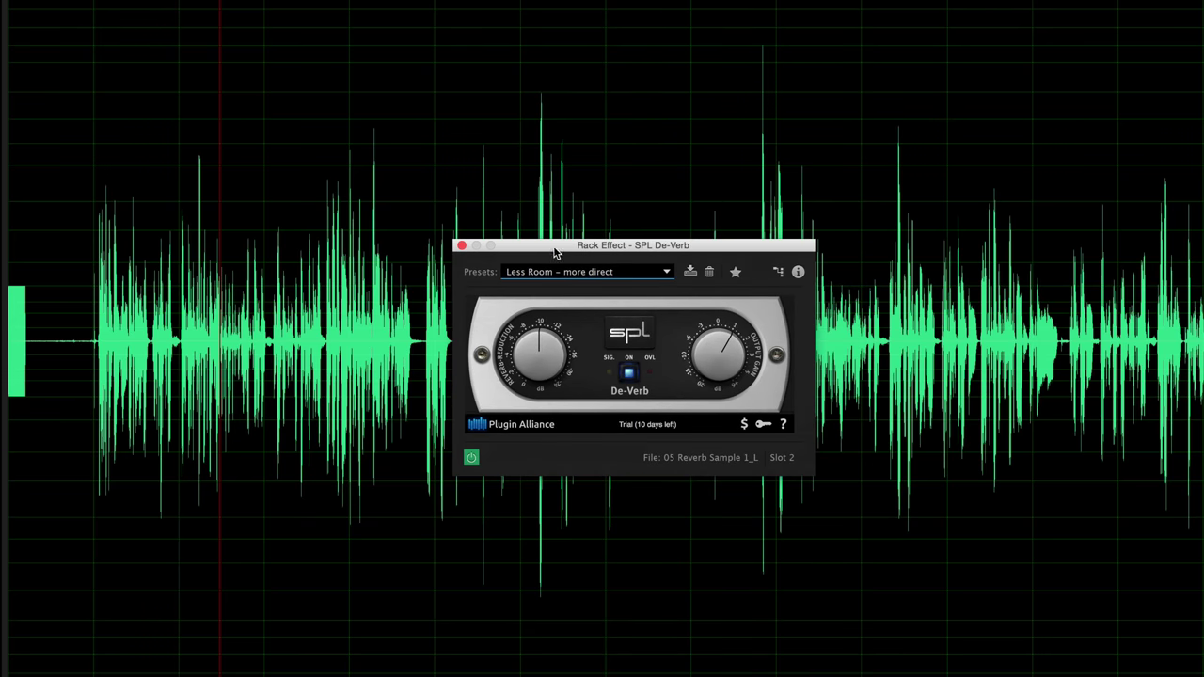
pyautogui.click(82, 225)
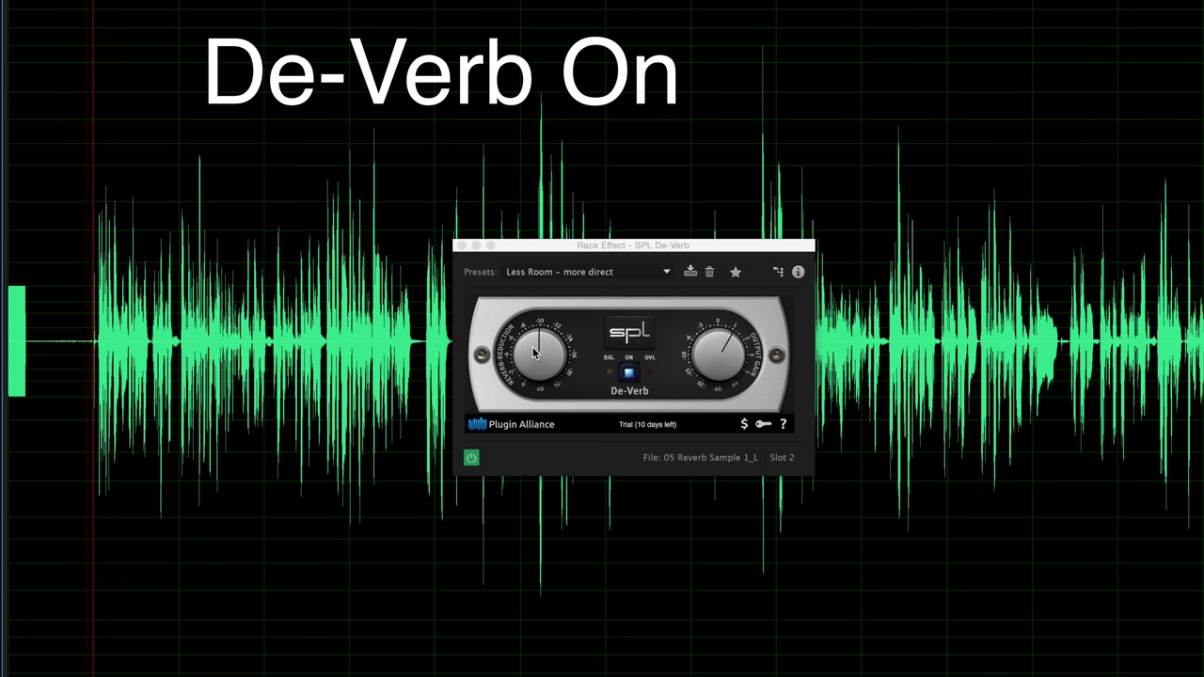
# - Increase SPL De-Verb's reverb reduction to about -14 and return the playhead to just before the speech
pyautogui.moveTo(533, 353)
pyautogui.mouseDown()
pyautogui.moveTo(537, 321)
pyautogui.moveTo(545, 372)
pyautogui.mouseUp()
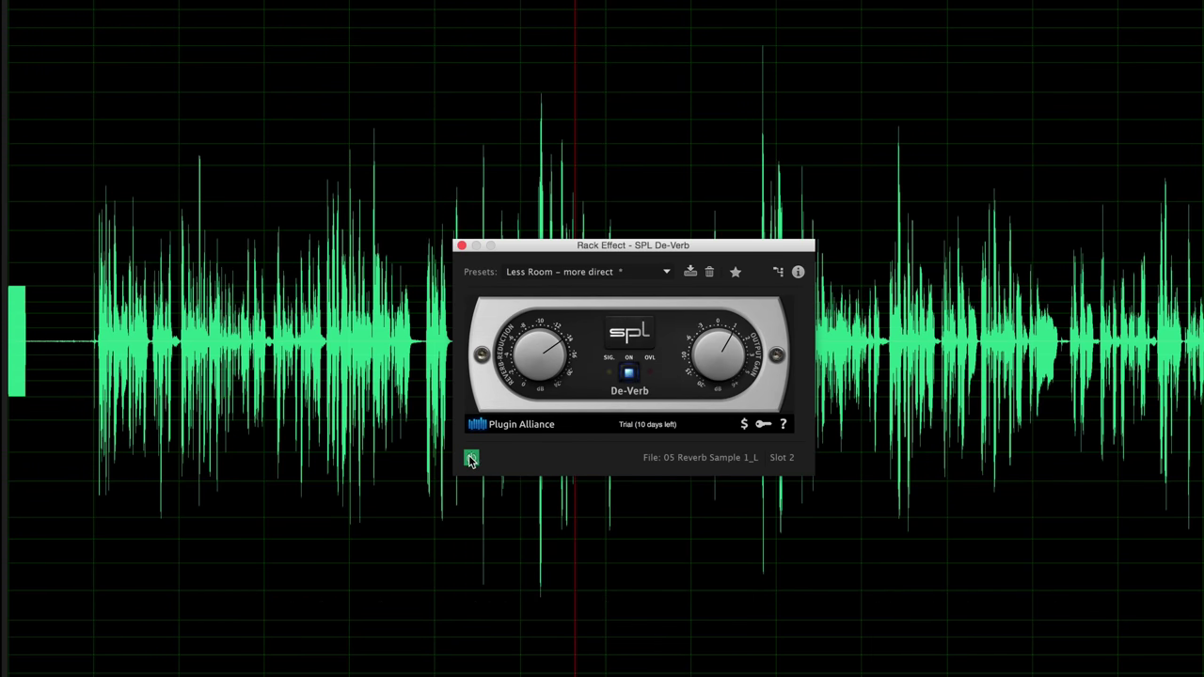
pyautogui.click(123, 257)
pyautogui.press('space')
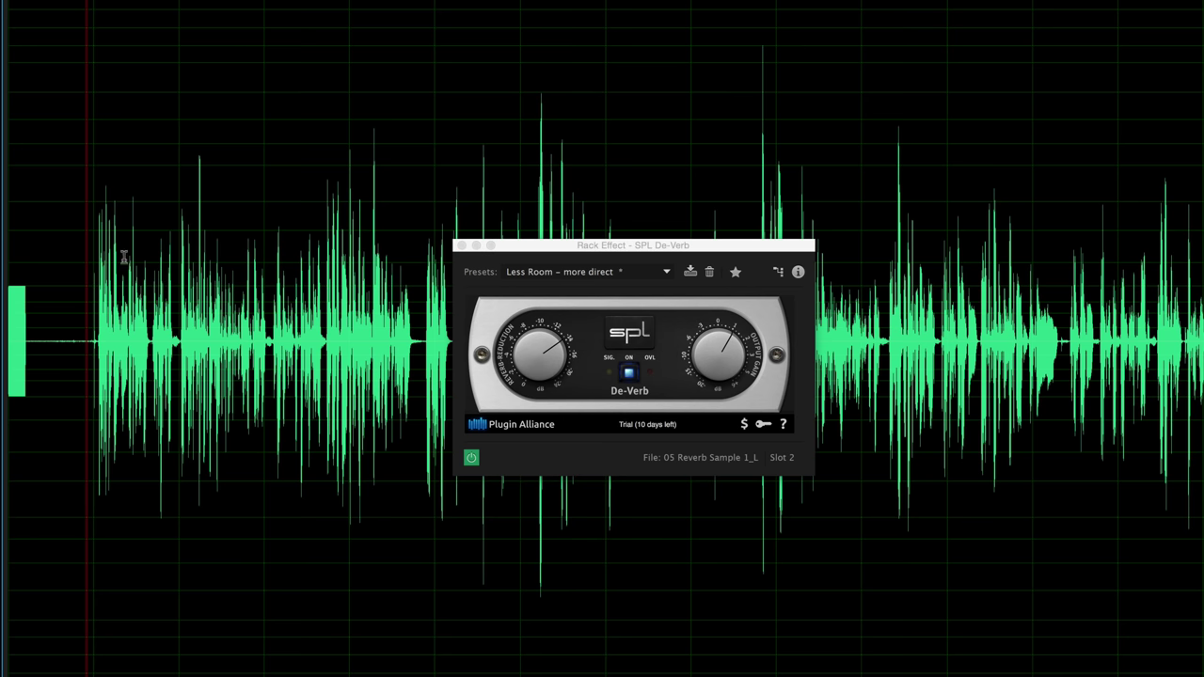
# - Bypass SPL De-Verb, play the opening of the speech, and re-enable the effect during playback to compare
pyautogui.click(472, 457)
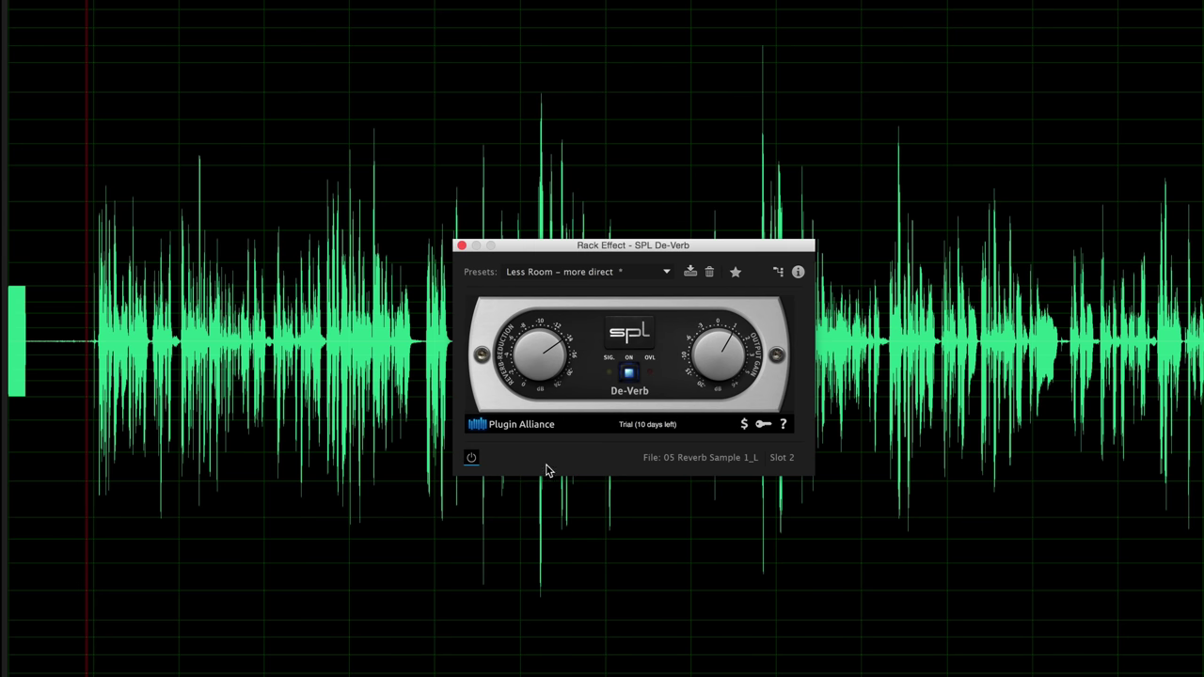
pyautogui.press('space')
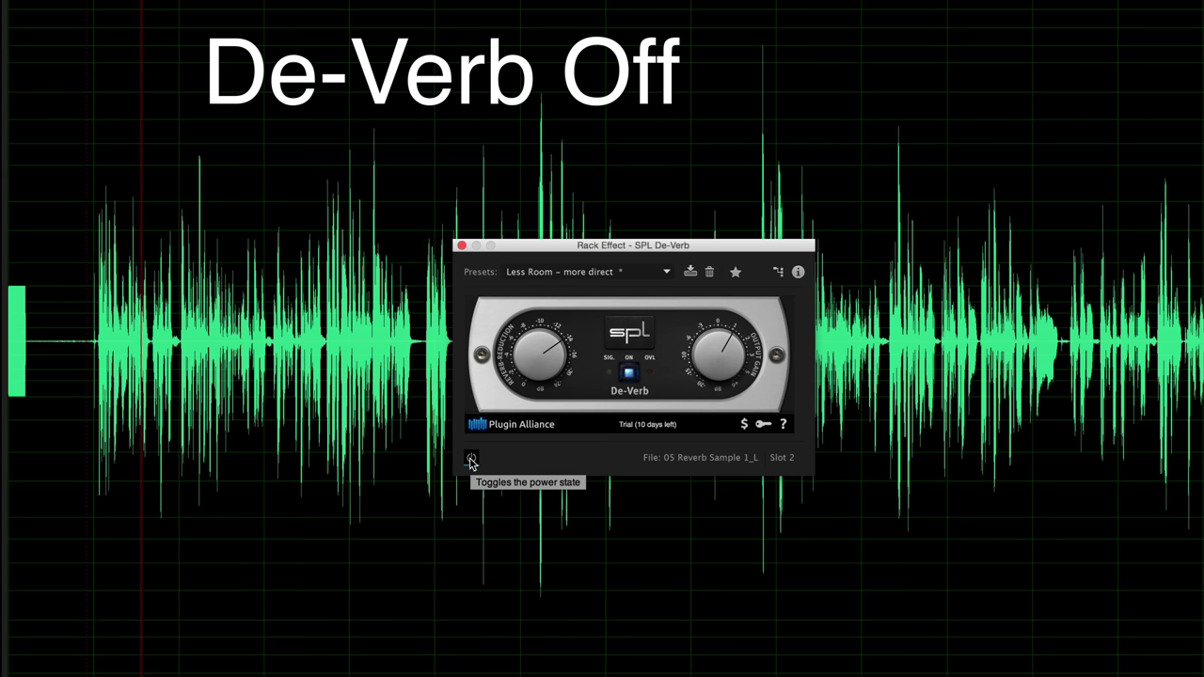
pyautogui.click(472, 459)
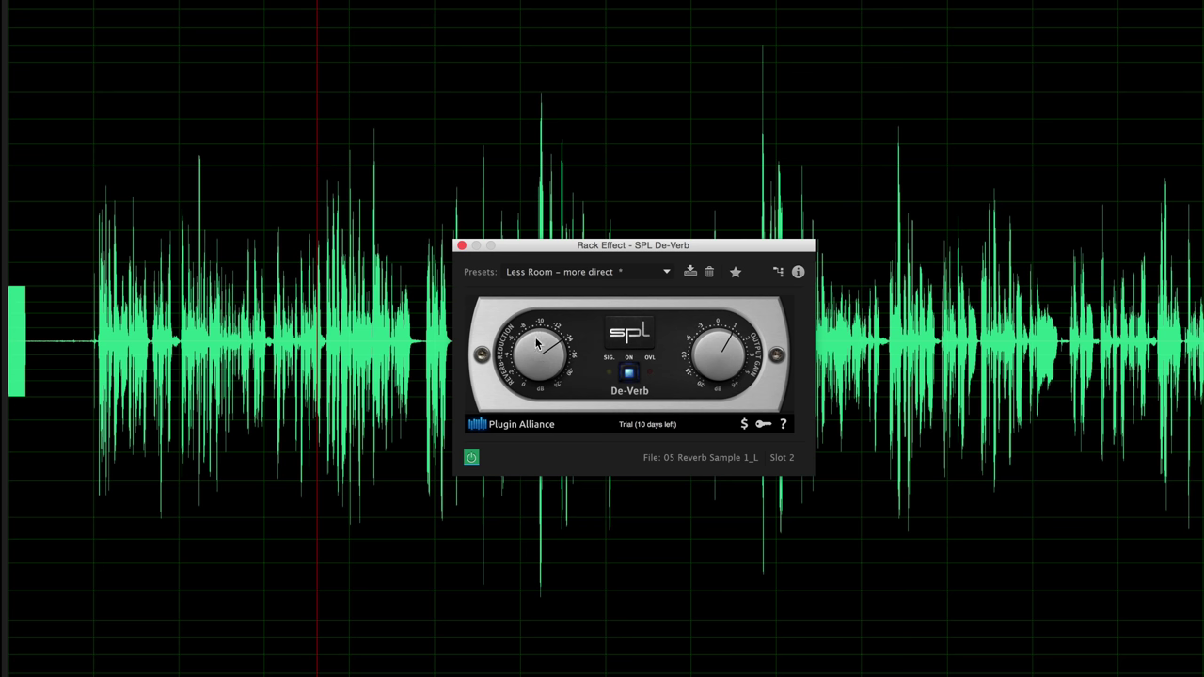
# - Close the SPL De-Verb window, switch the rack from SPL De-Verb to Acon Digital DeVerberate, and place the playhead just before the speech
pyautogui.click(461, 247)
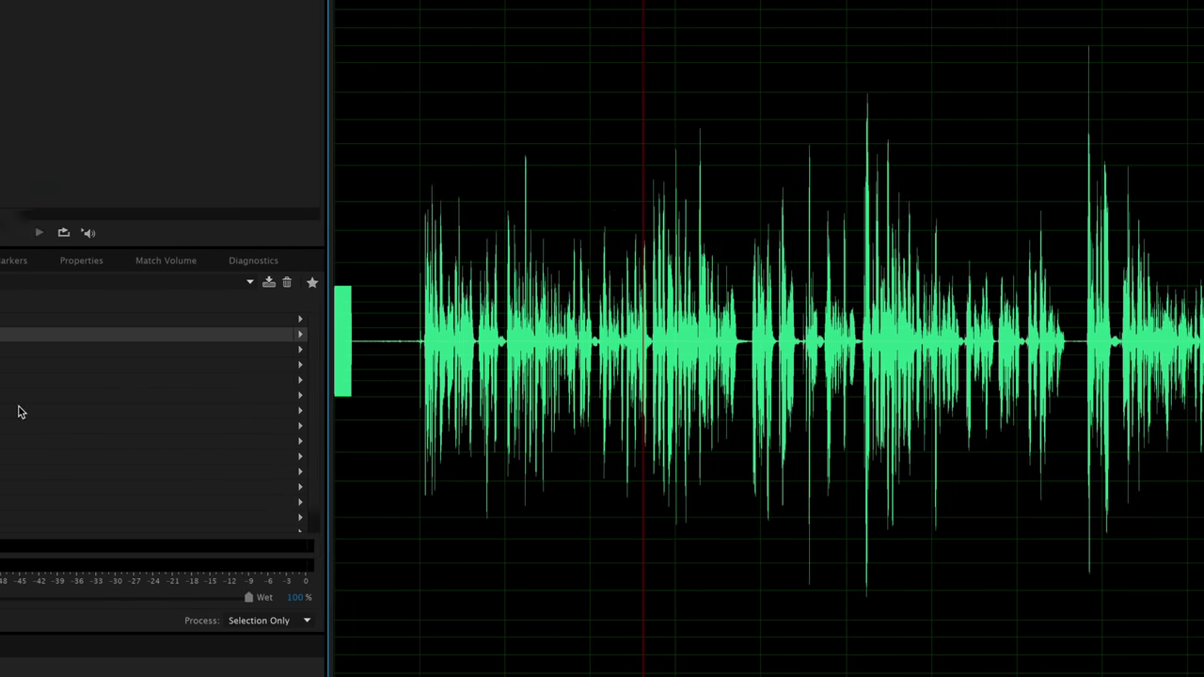
pyautogui.click(29, 334)
pyautogui.click(29, 319)
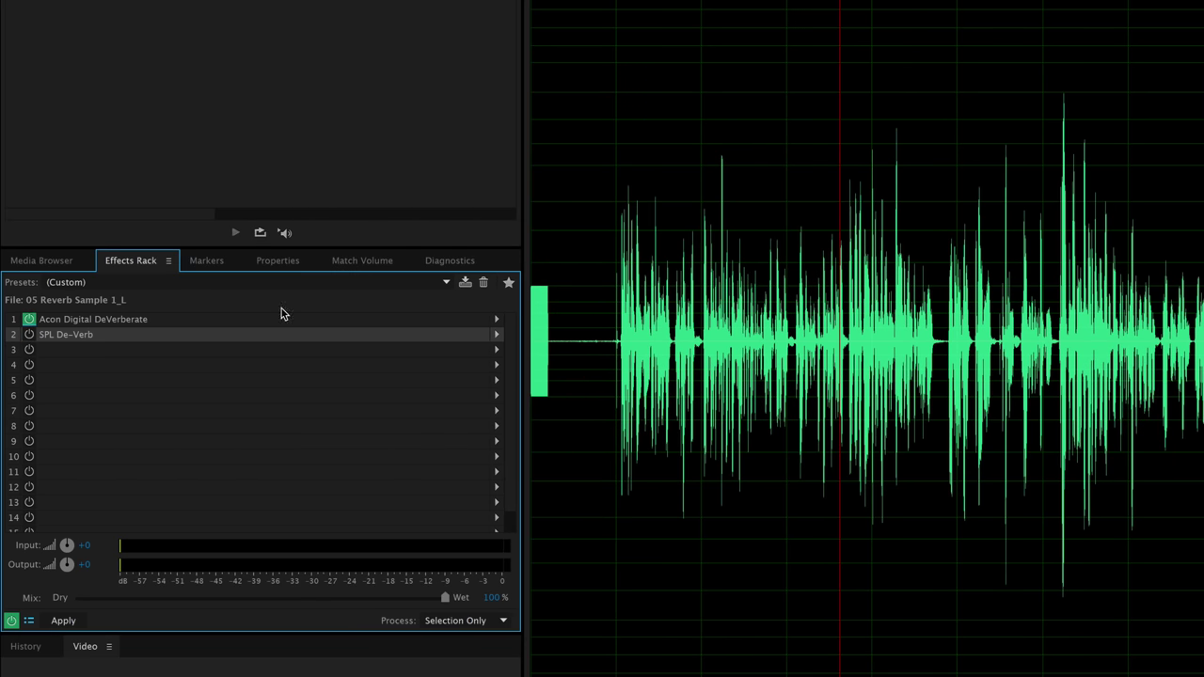
pyautogui.click(606, 224)
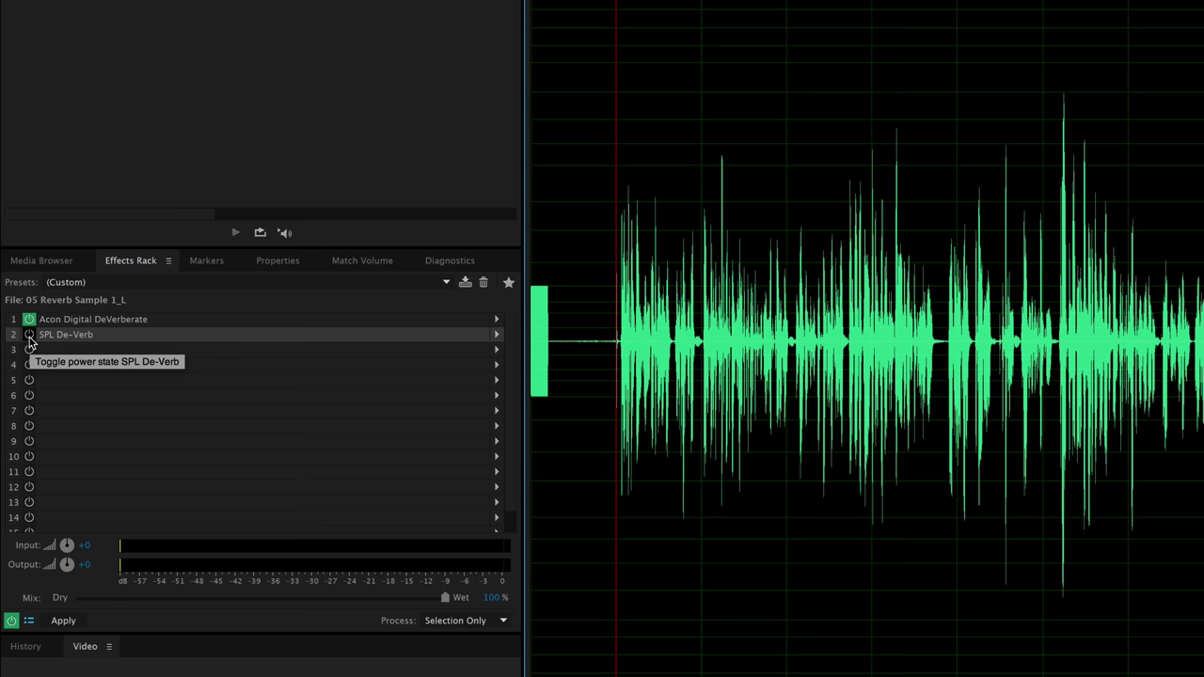
# - Play the speech with DeVerberate on, turn it off to hear the original, enable SPL De-Verb, and stop playback
pyautogui.press('space')
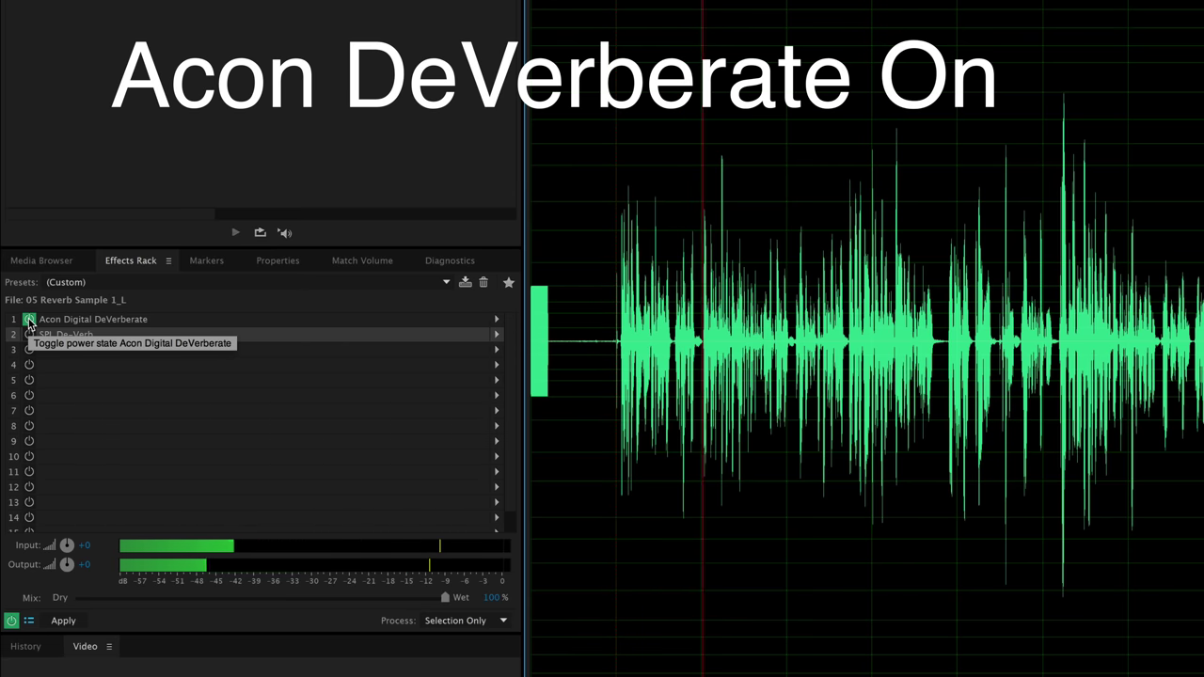
pyautogui.click(29, 320)
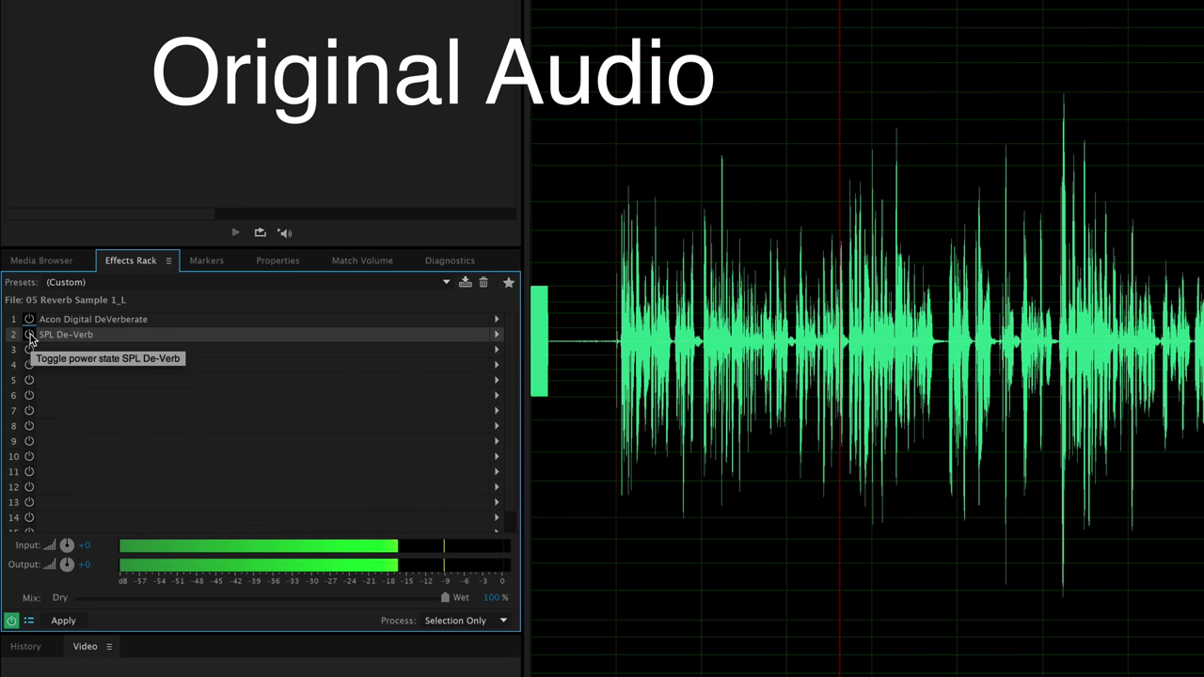
pyautogui.click(29, 335)
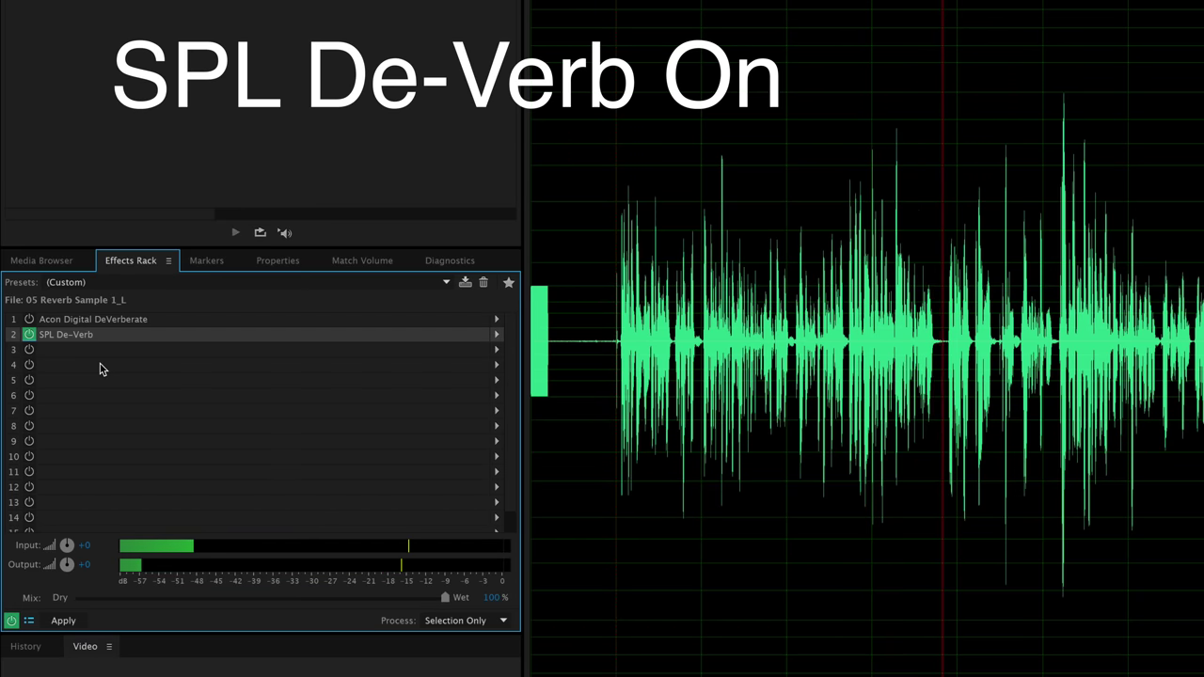
pyautogui.press('space')
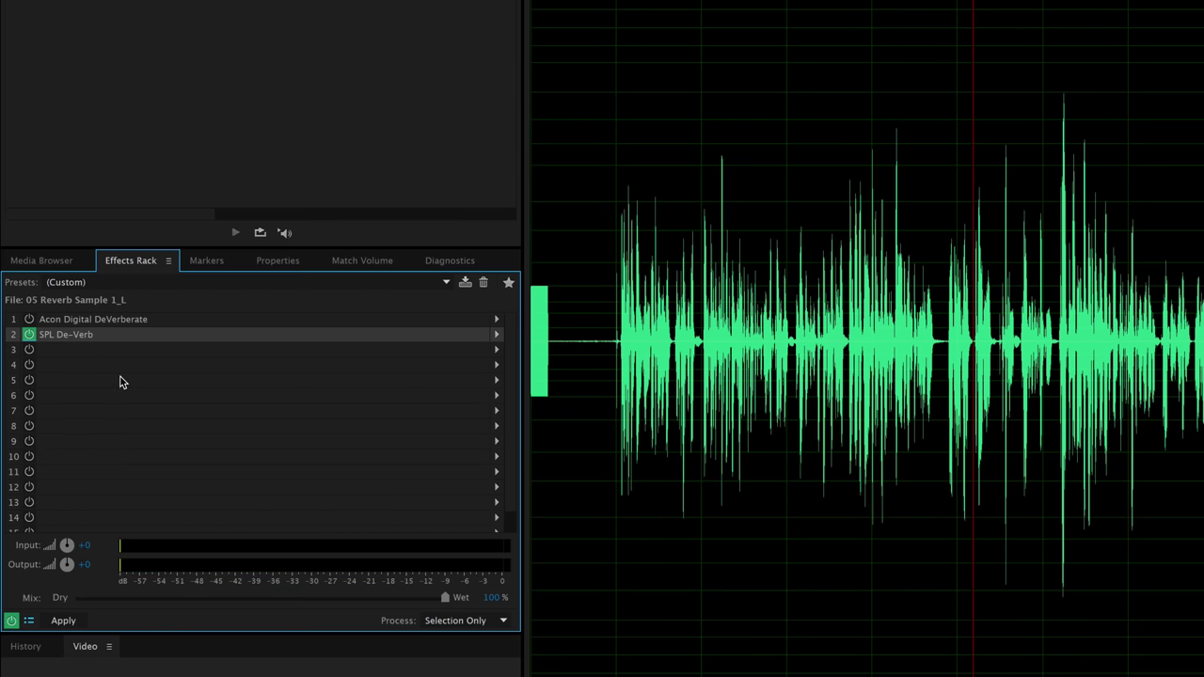
pyautogui.click(58, 322)
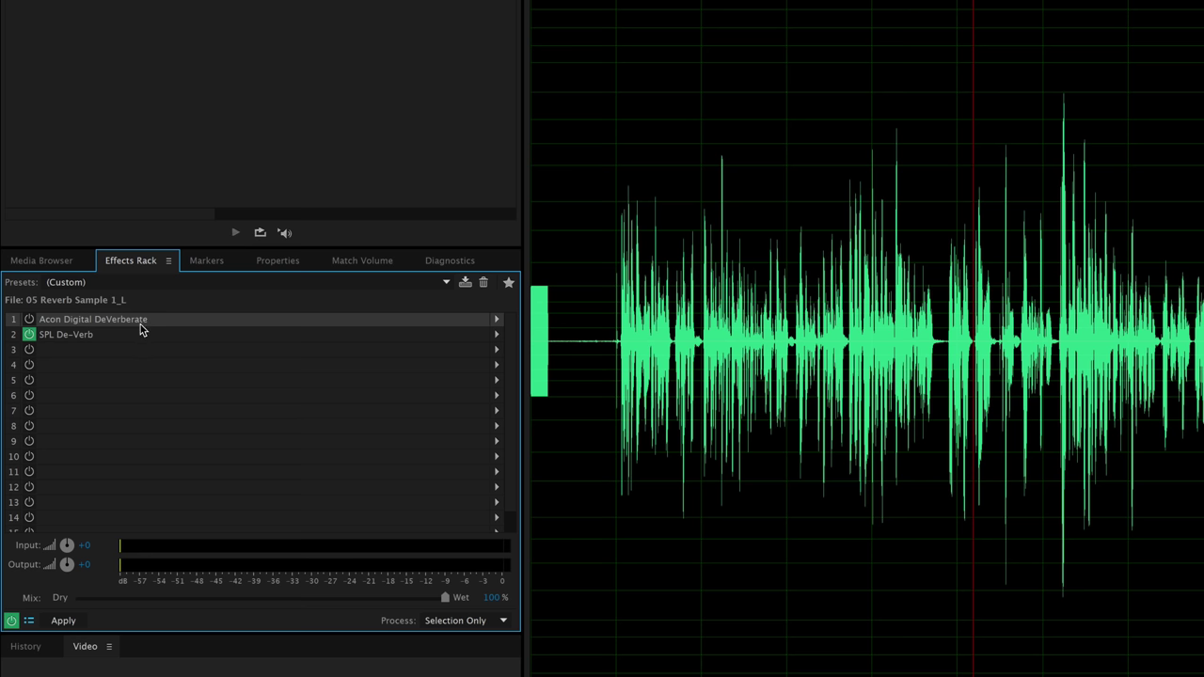
pyautogui.click(111, 338)
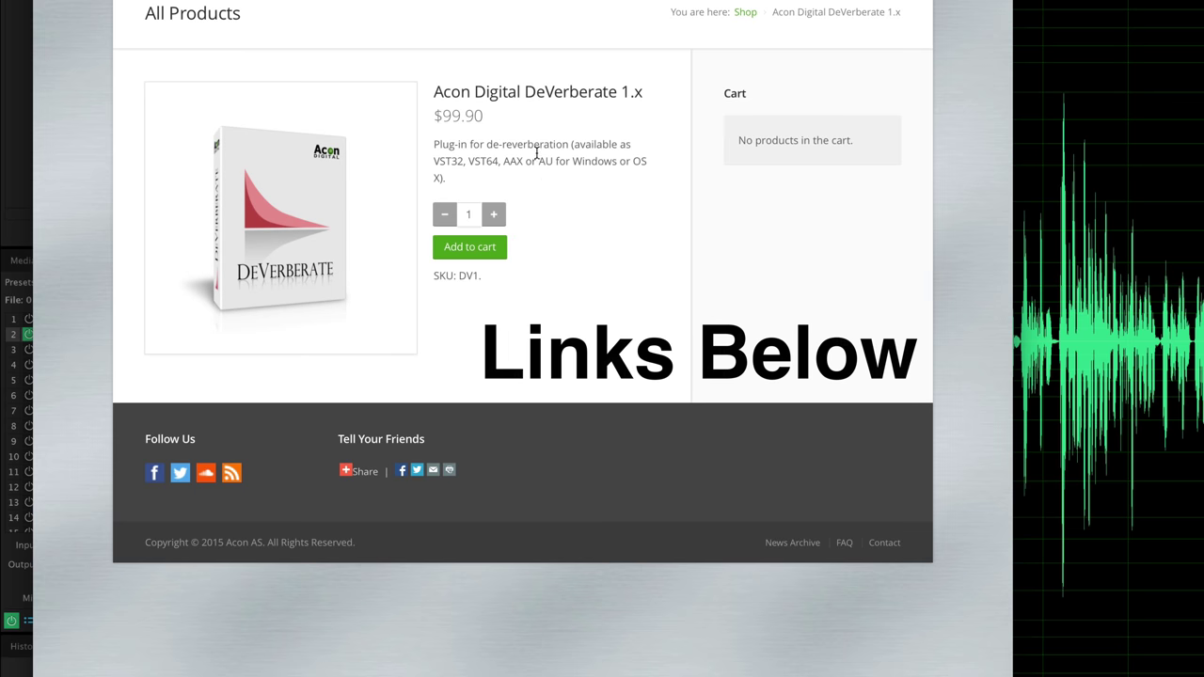
# - On the Acon Digital shop page in the web browser, highlight the DeVerberate 1.x price and clear the selection
pyautogui.moveTo(485, 117); pyautogui.dragTo(432, 116)
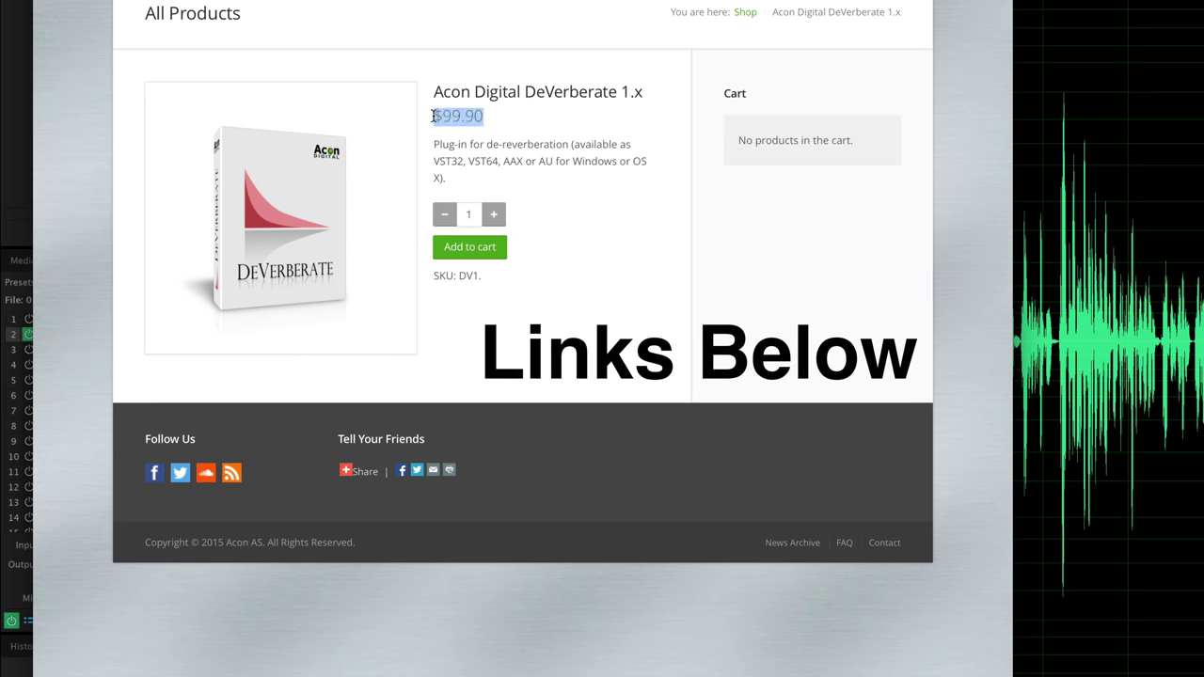
pyautogui.click(500, 130)
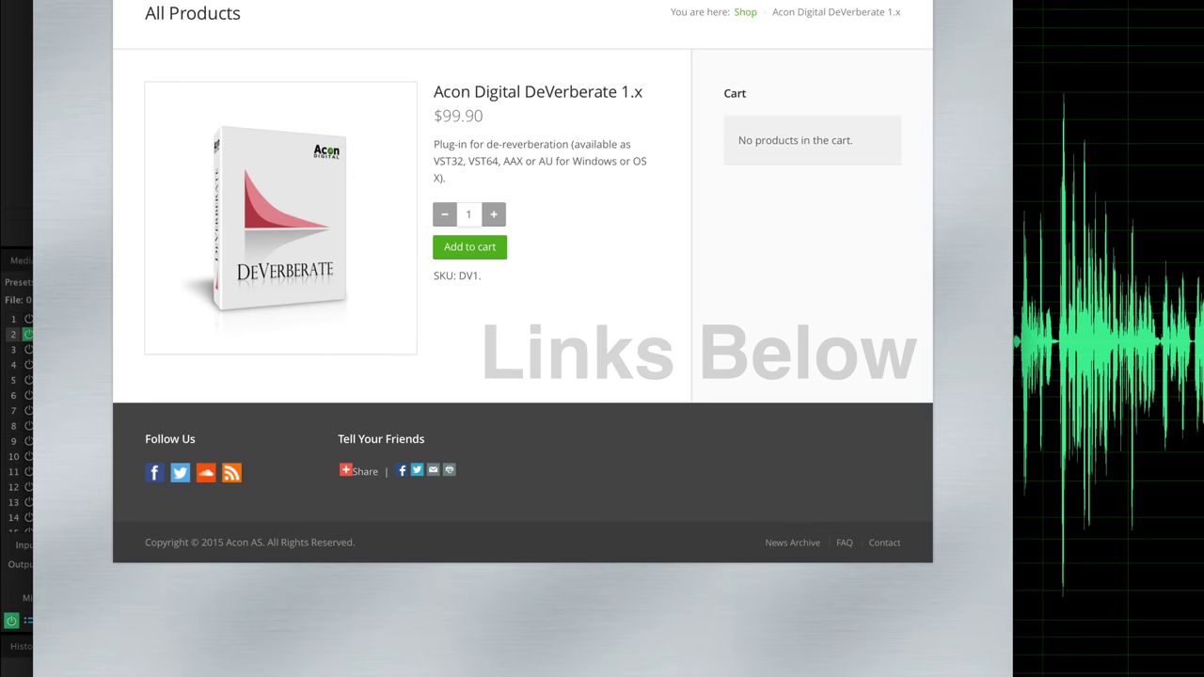